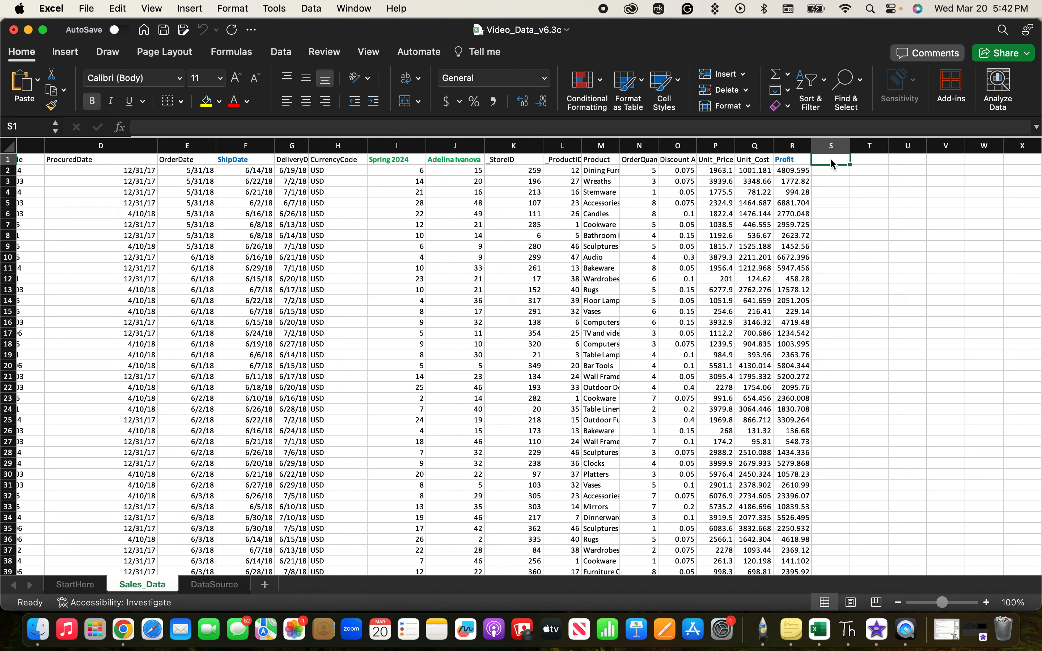
Add the column header Gross Margin in cell S1.
type("Gross")
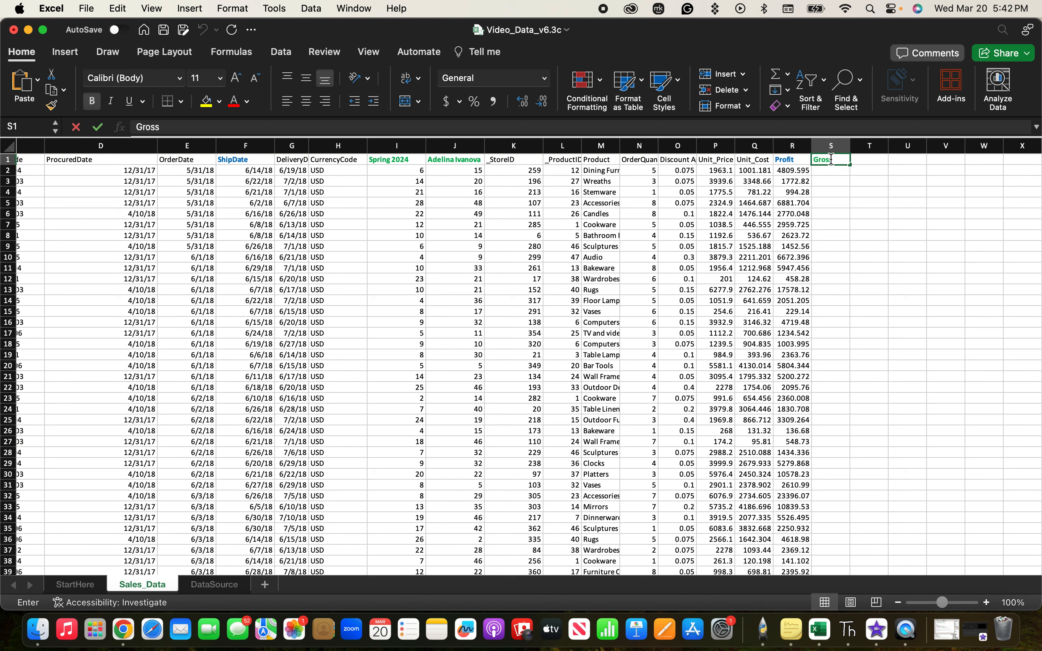
type(" Margin")
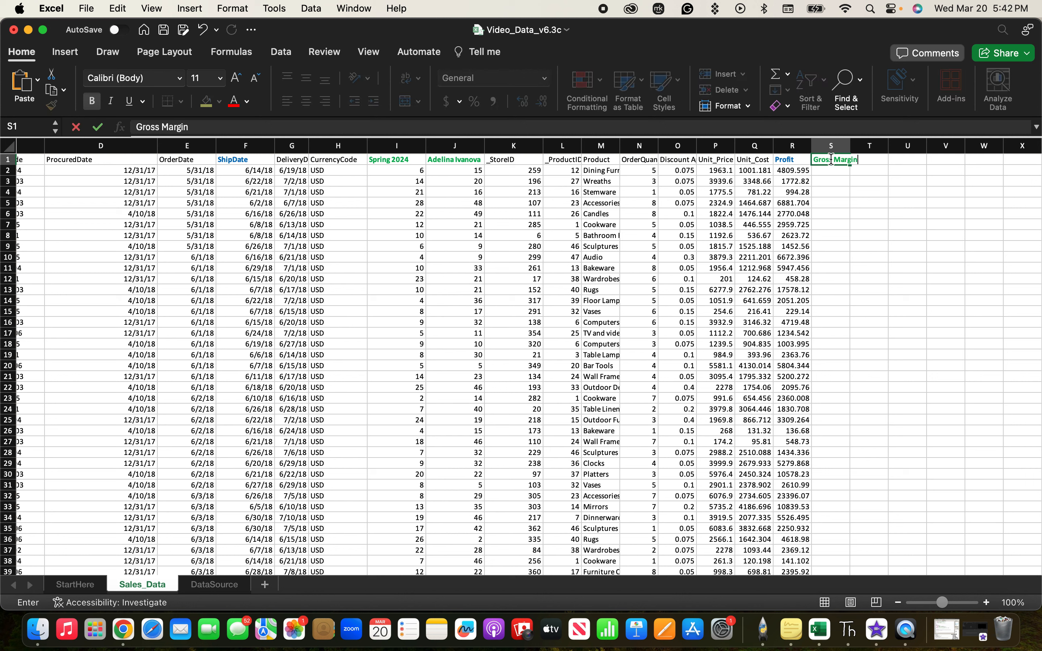
left_click(834, 172)
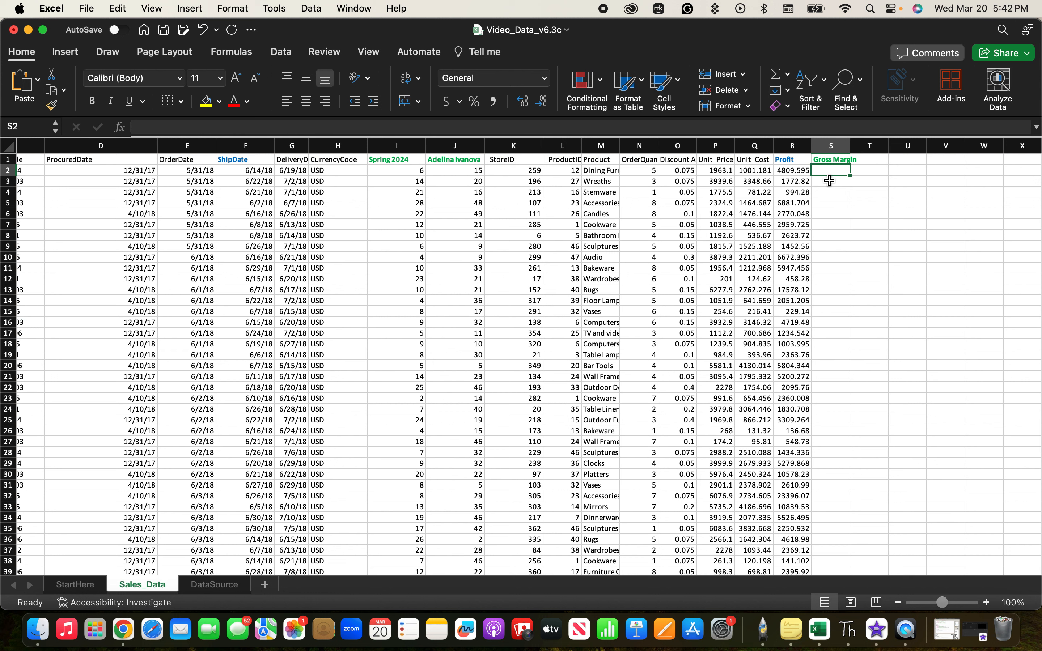
Enter the formula =(P2-Q2/P2) in cell S2, using the Unit_Price and Unit_Cost cells of that row.
type("=(")
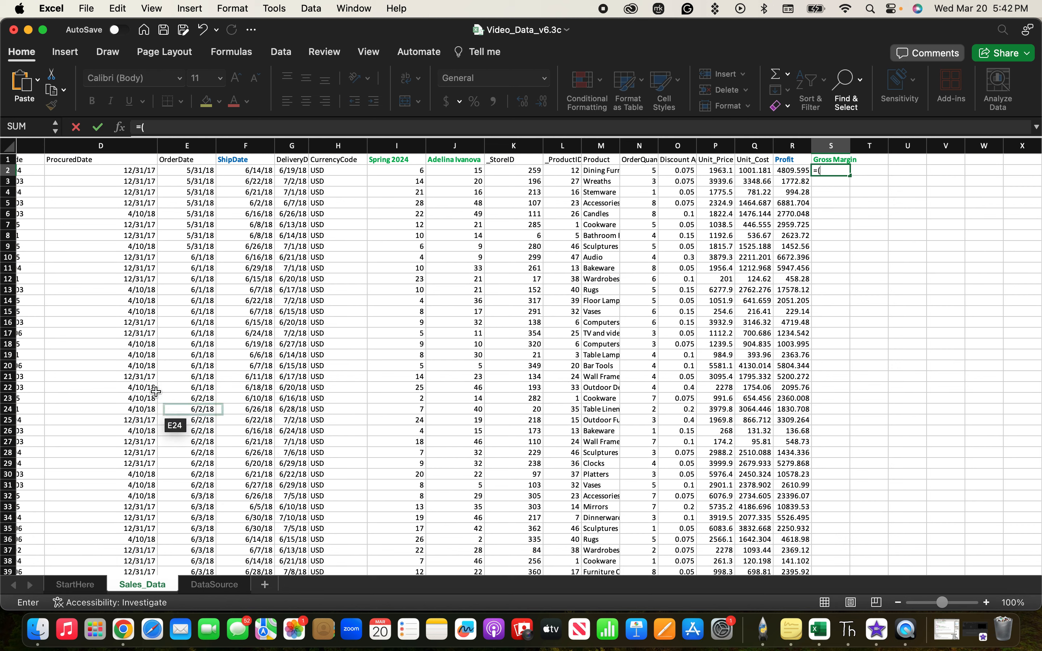
scroll(161, 369, "left", 5)
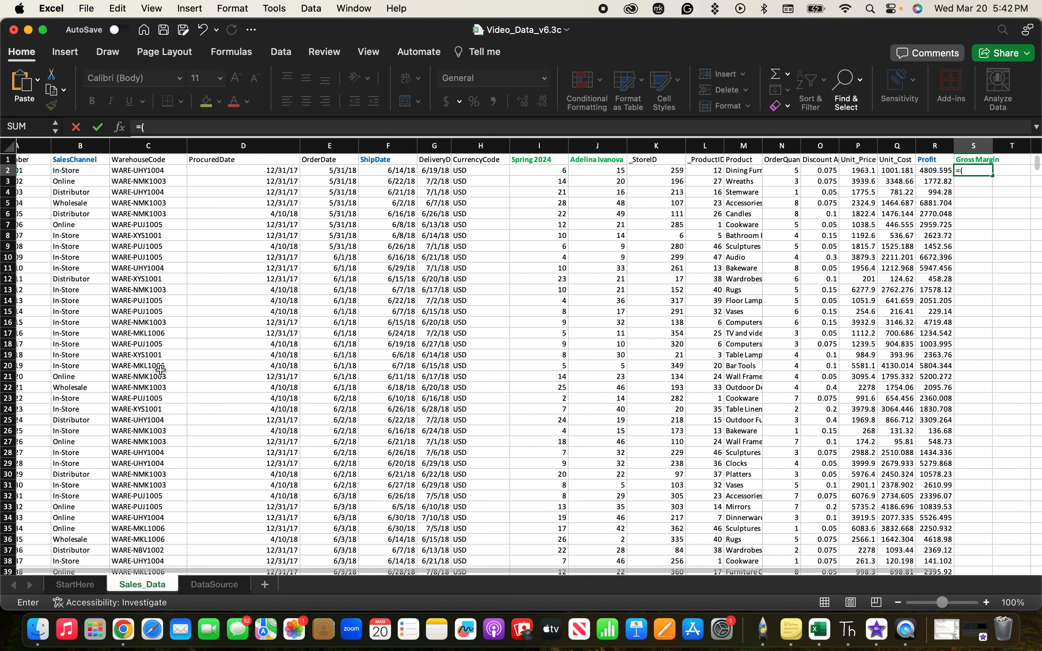
scroll(161, 369, "right", 2)
scroll(566, 391, "right", 2)
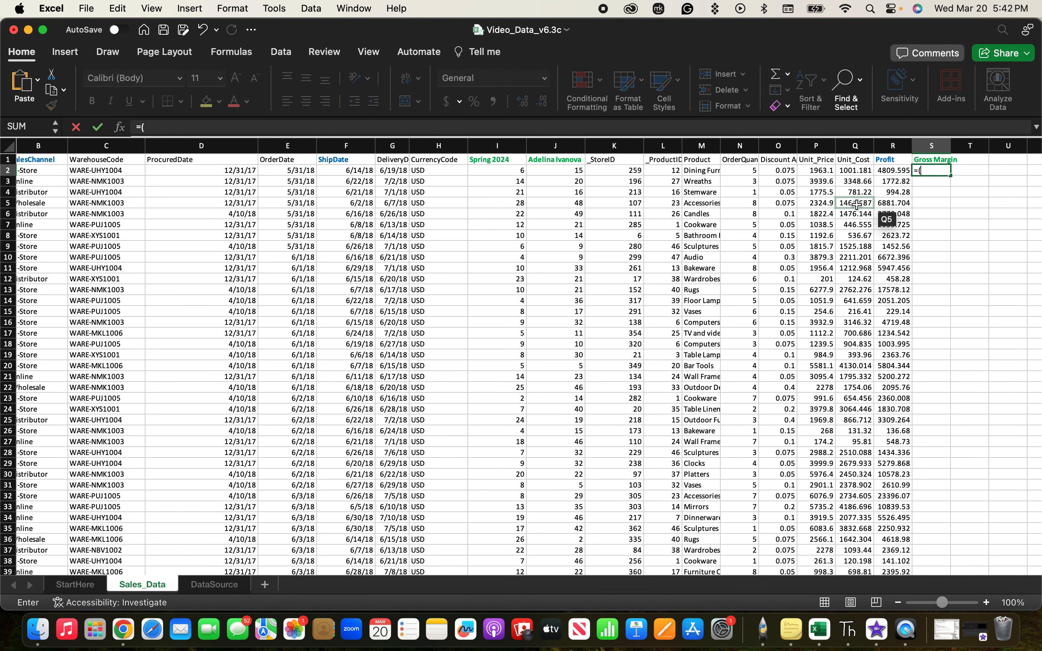
scroll(818, 190, "right", 2)
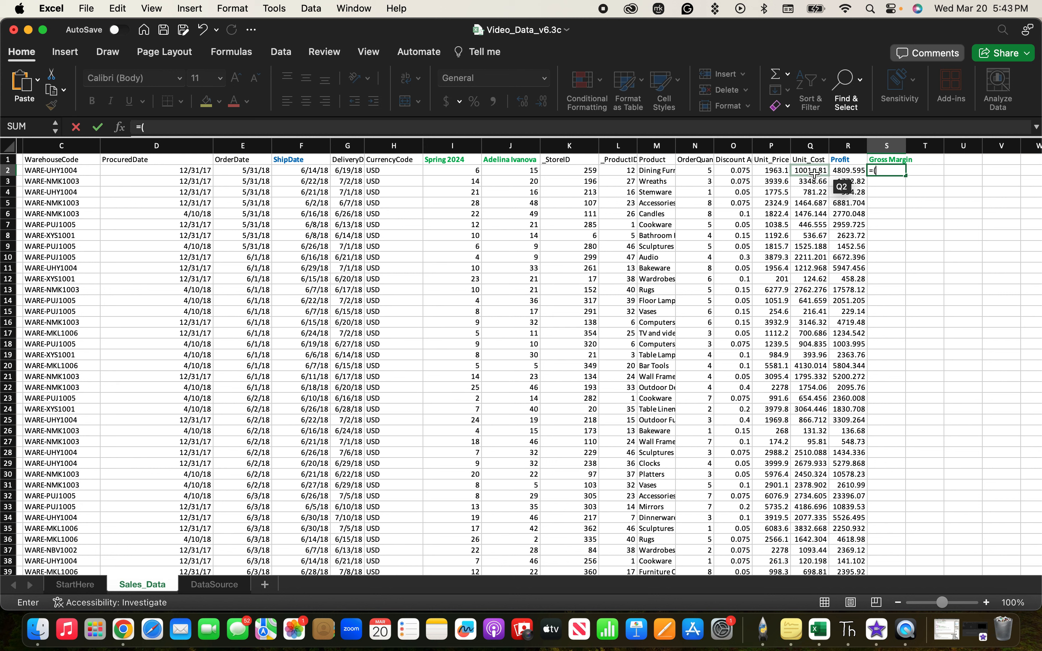
left_click(781, 172)
type("-")
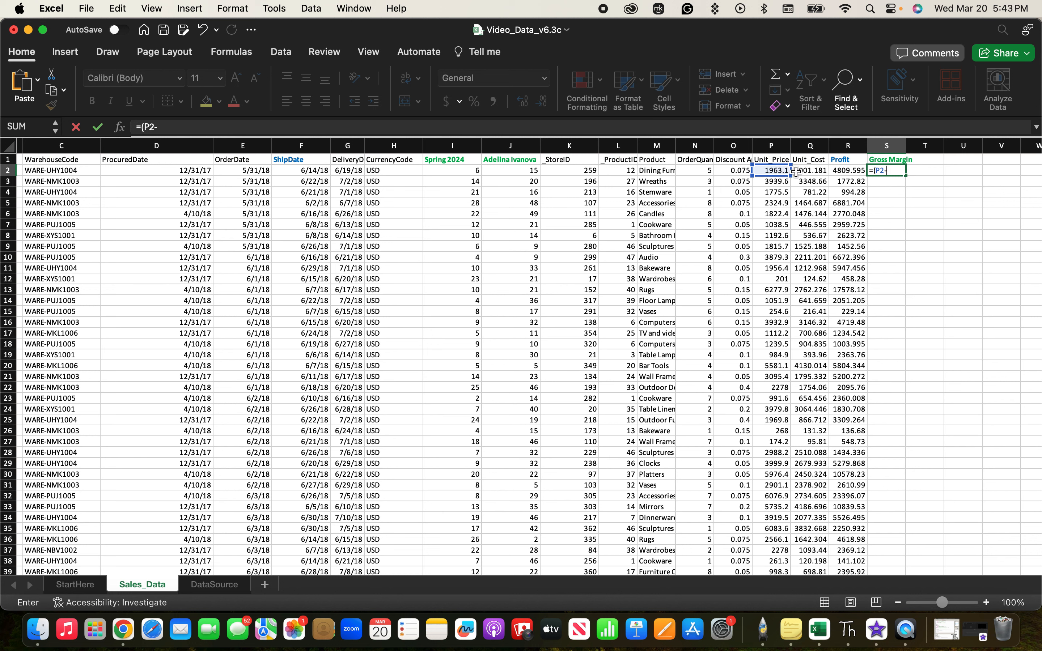
left_click(814, 174)
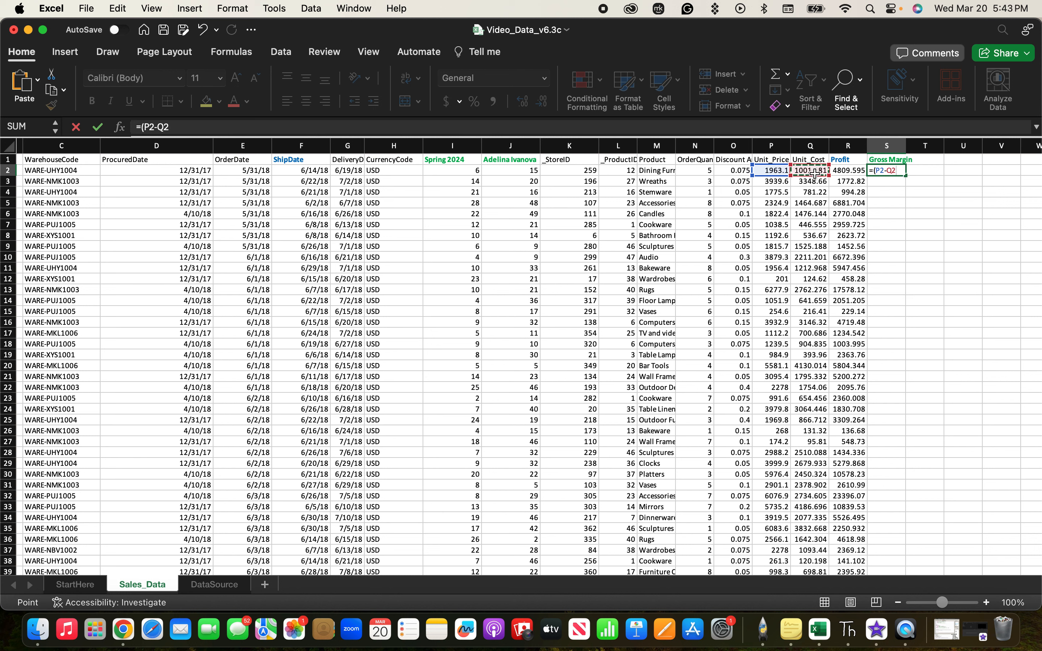
type("/")
left_click(774, 173)
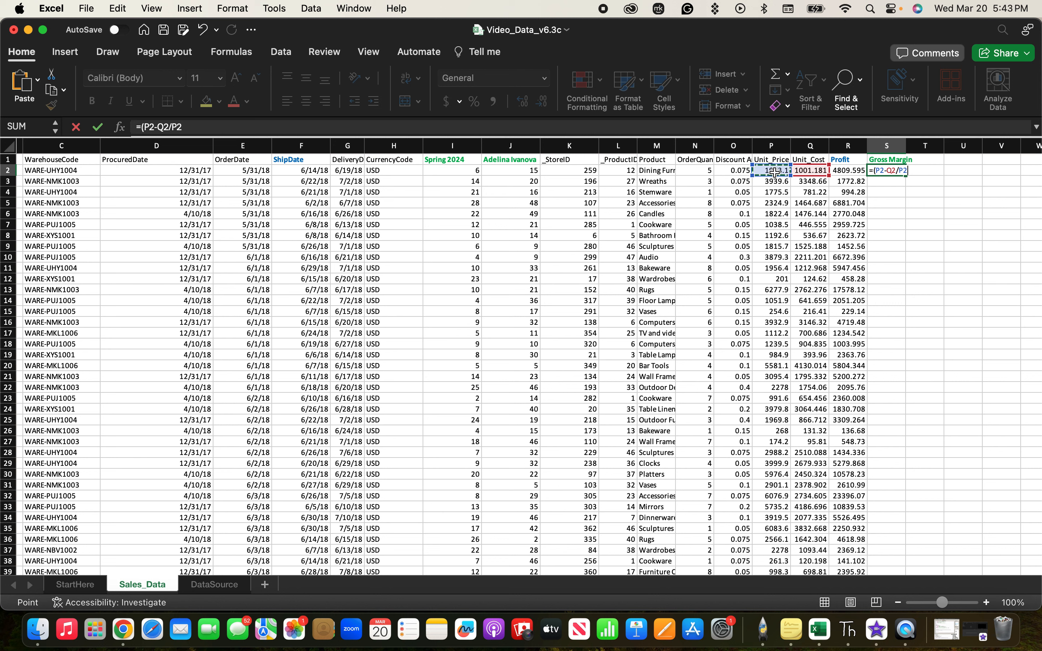
type(")")
key("Return")
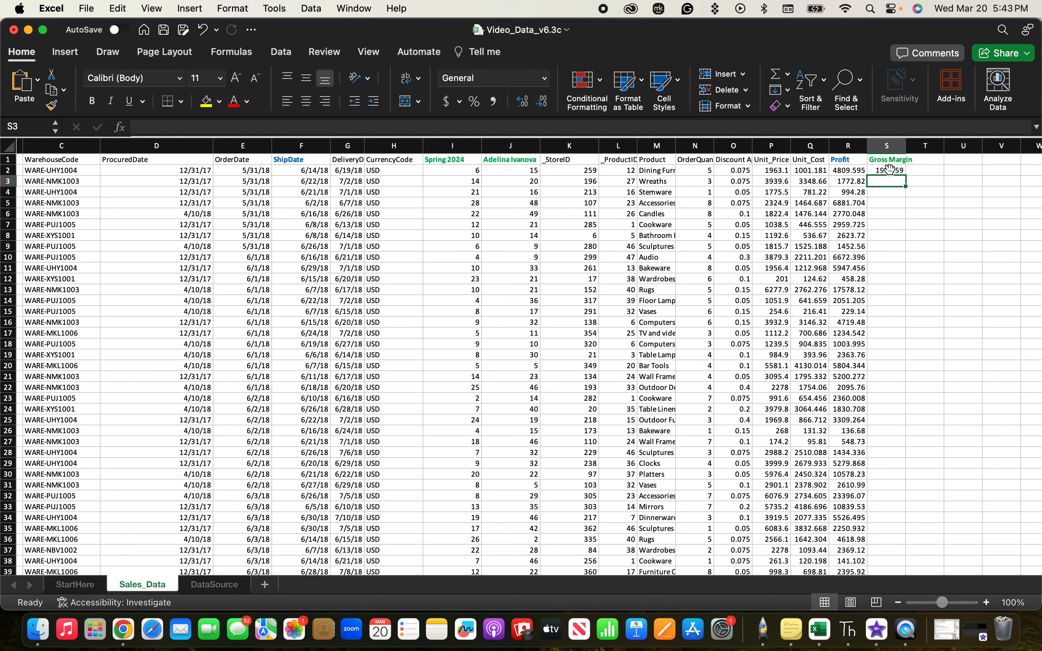
Fill the formula in S2 down the whole Gross Margin column to the last data row.
left_click(889, 169)
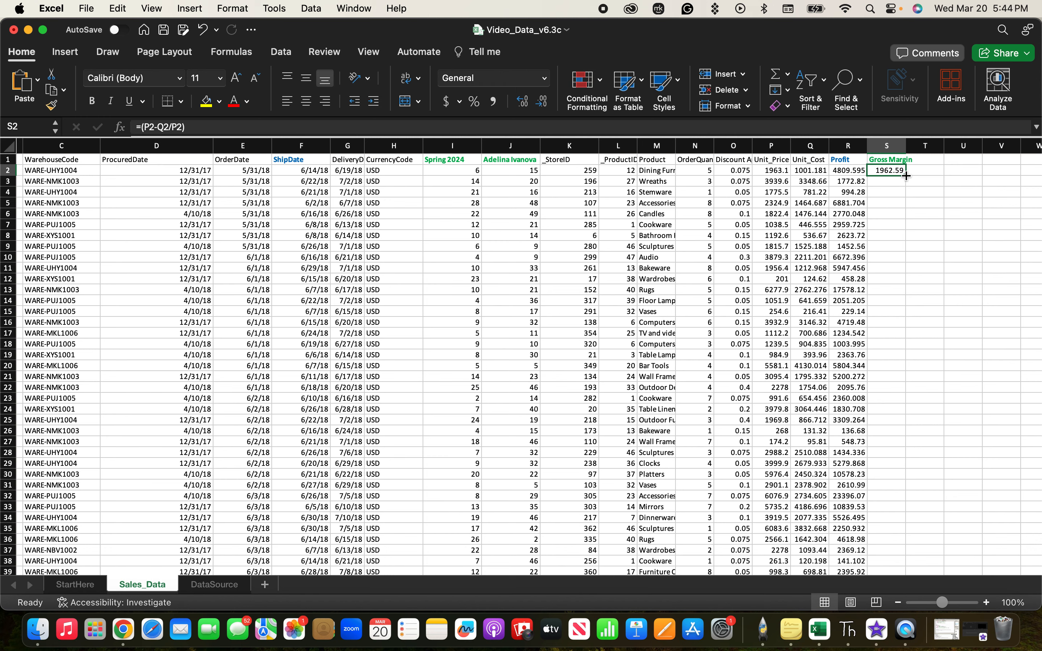
scroll(822, 449, "down", 1)
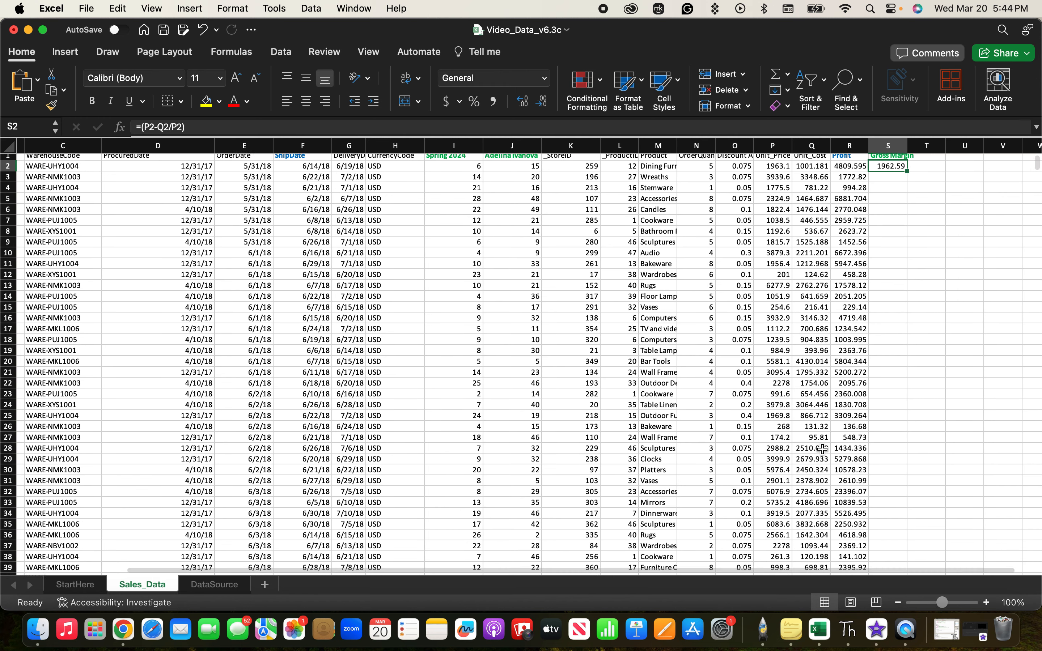
scroll(823, 448, "up", 1)
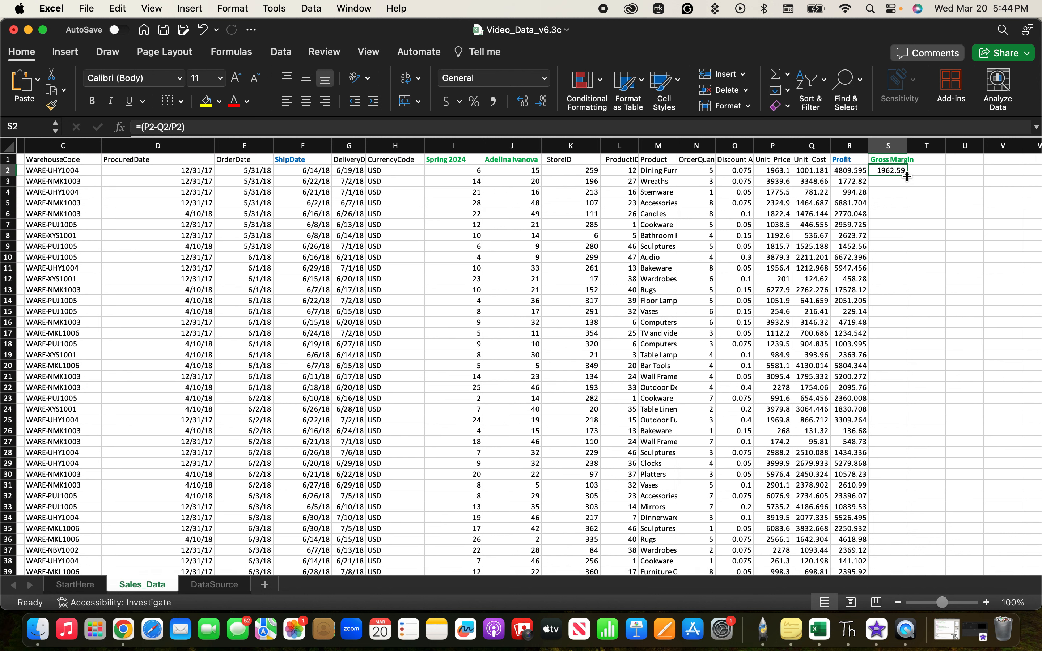
mouse_move(906, 175)
left_mouse_down()
mouse_move(909, 215)
mouse_move(908, 185)
left_mouse_up()
scroll(822, 441, "down", 15)
scroll(823, 442, "up", 15)
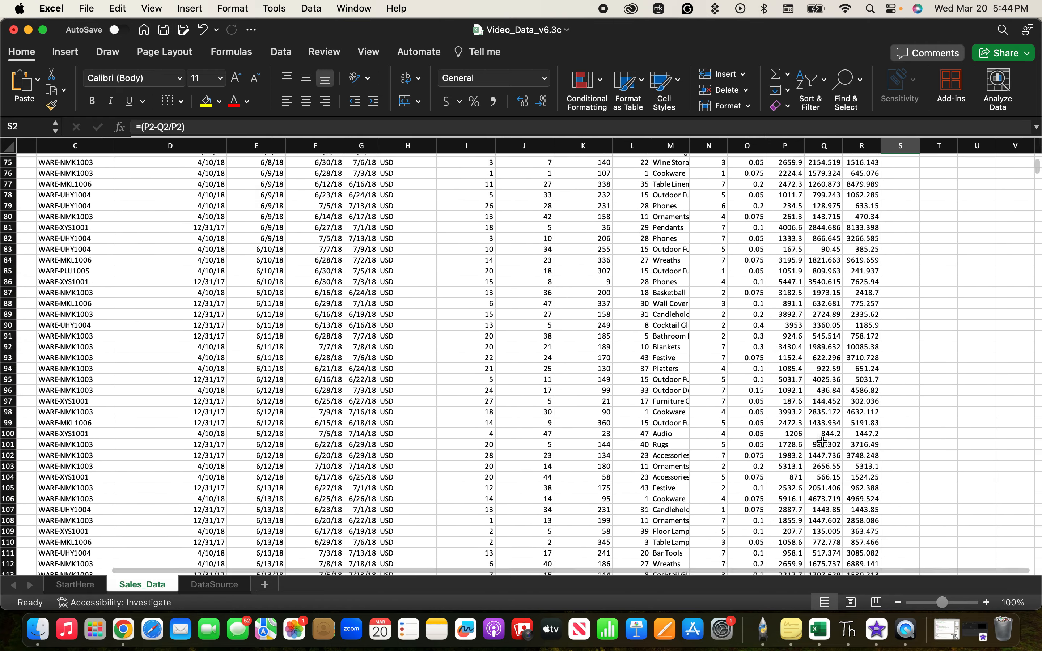
scroll(918, 203, "down", 1)
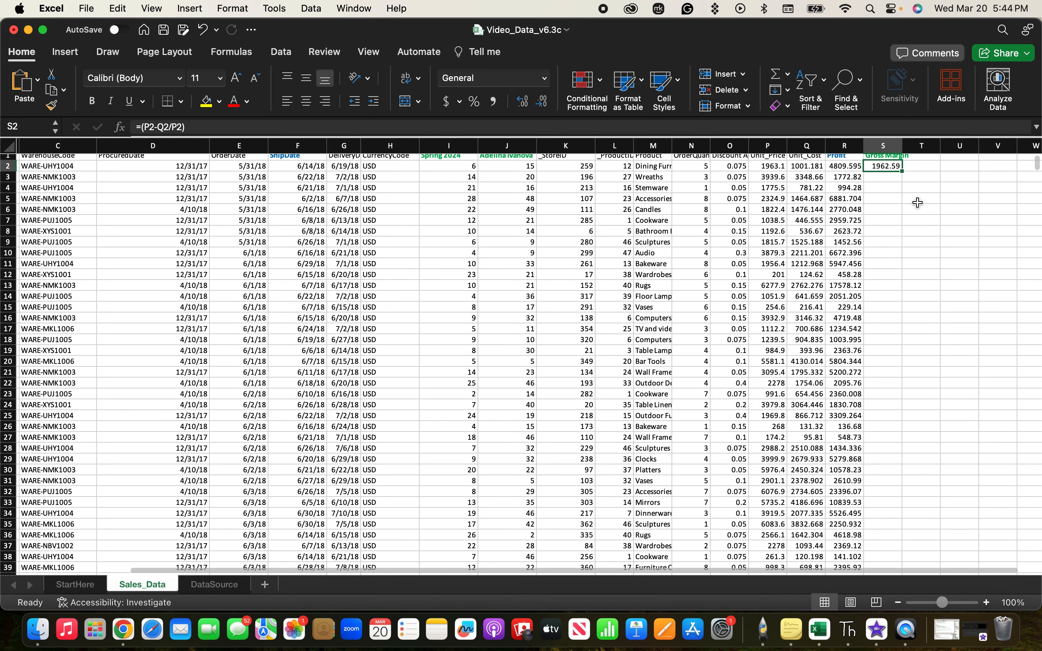
scroll(902, 192, "up", 1)
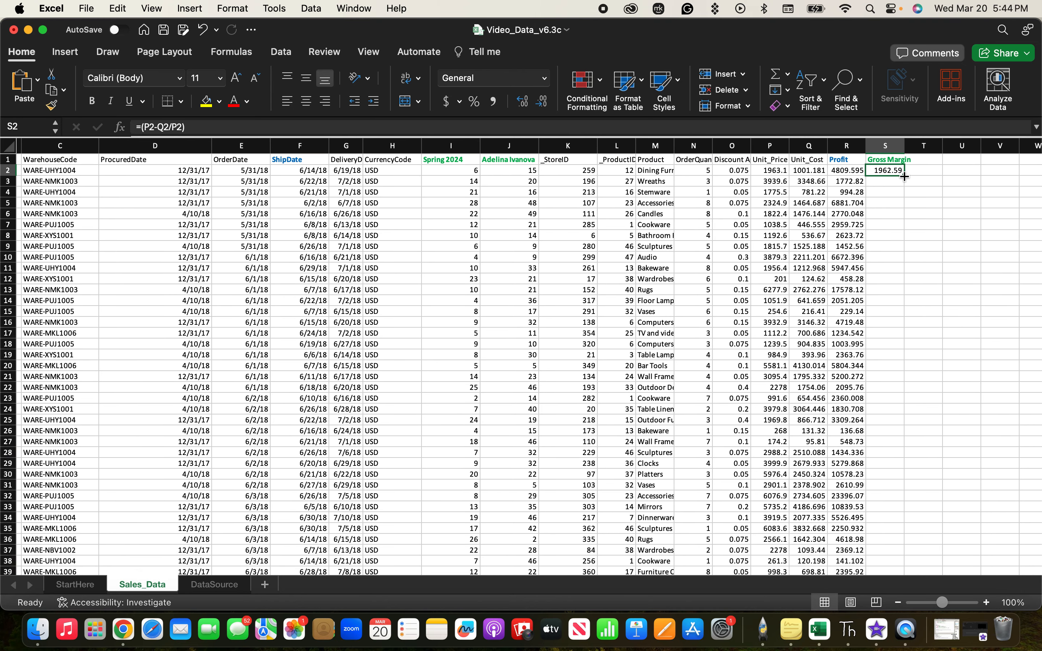
double_click(905, 176)
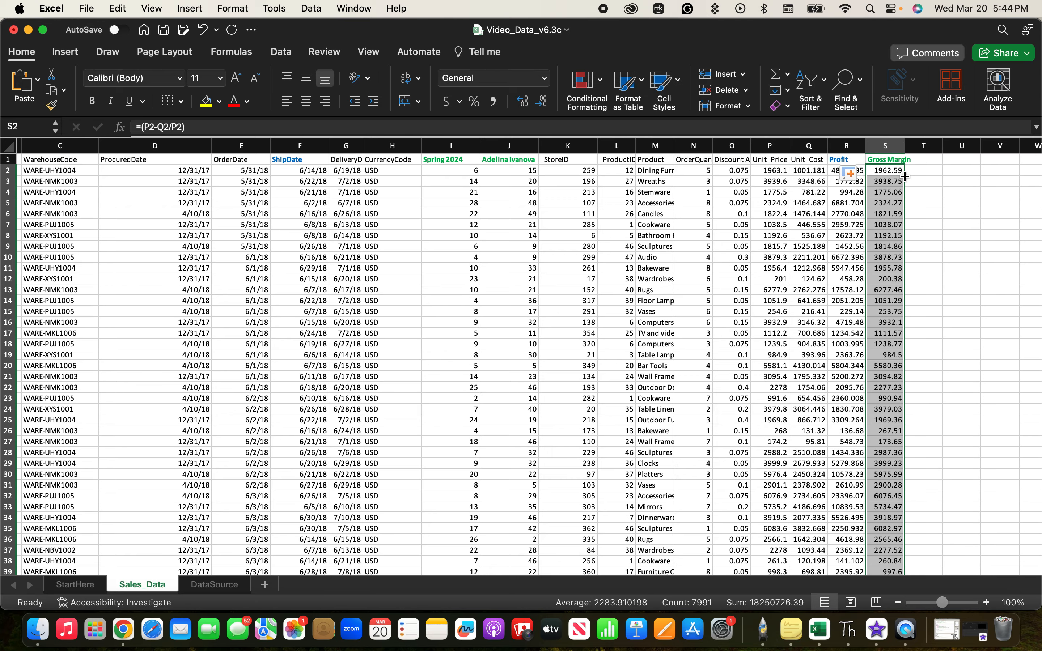
Check the filled Gross Margin column and examine the formulas in cells S3, S4 and S2.
left_click(953, 365)
scroll(884, 442, "down", 8)
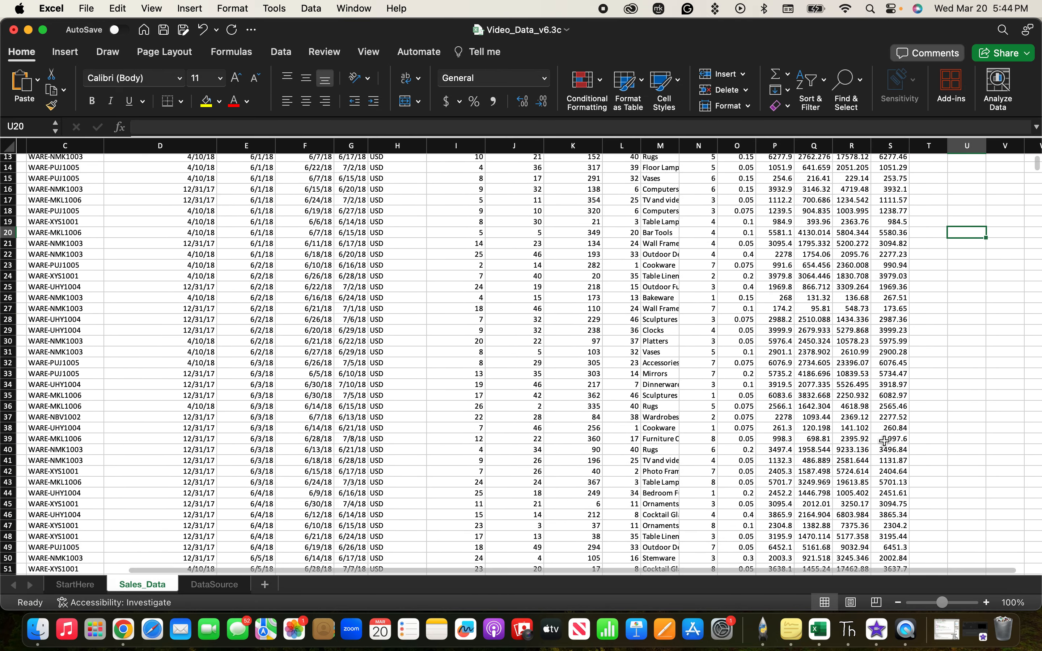
scroll(884, 441, "up", 8)
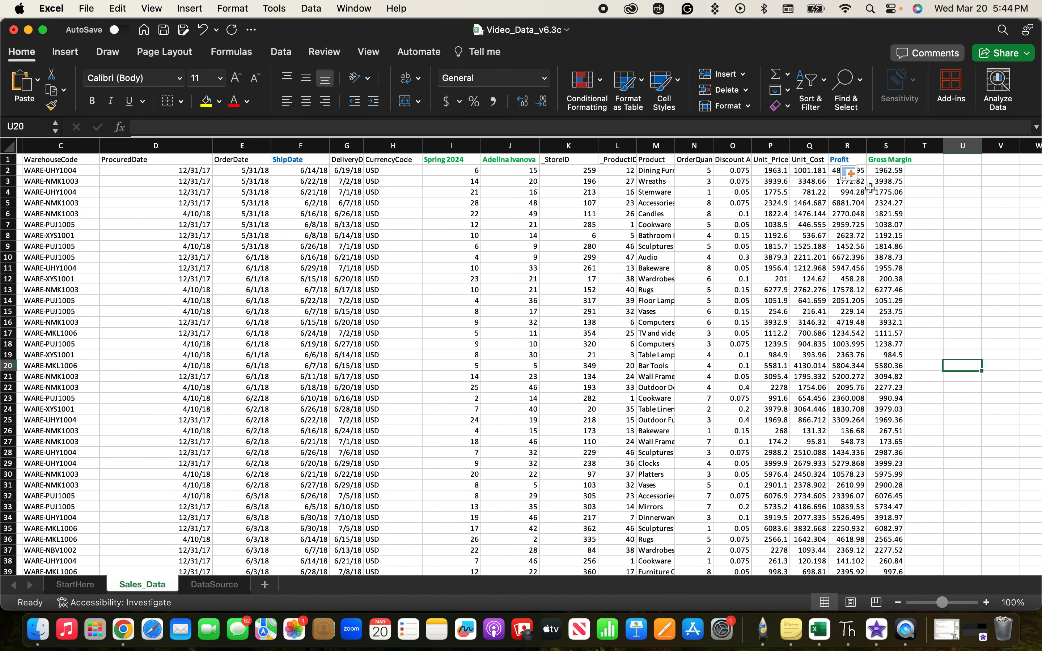
left_click(885, 184)
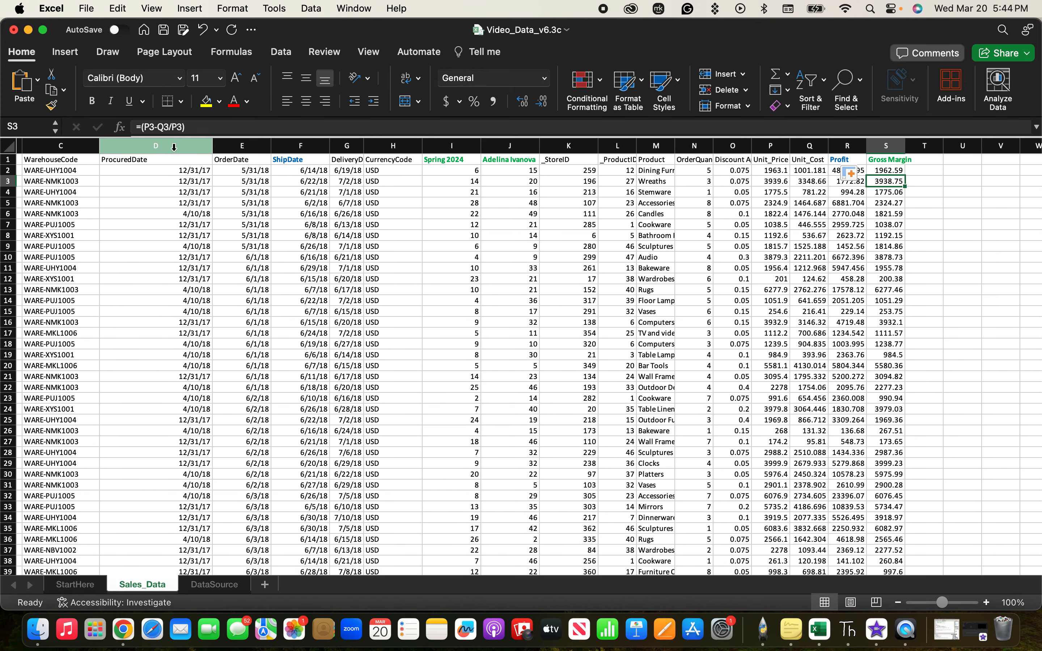
left_click(890, 196)
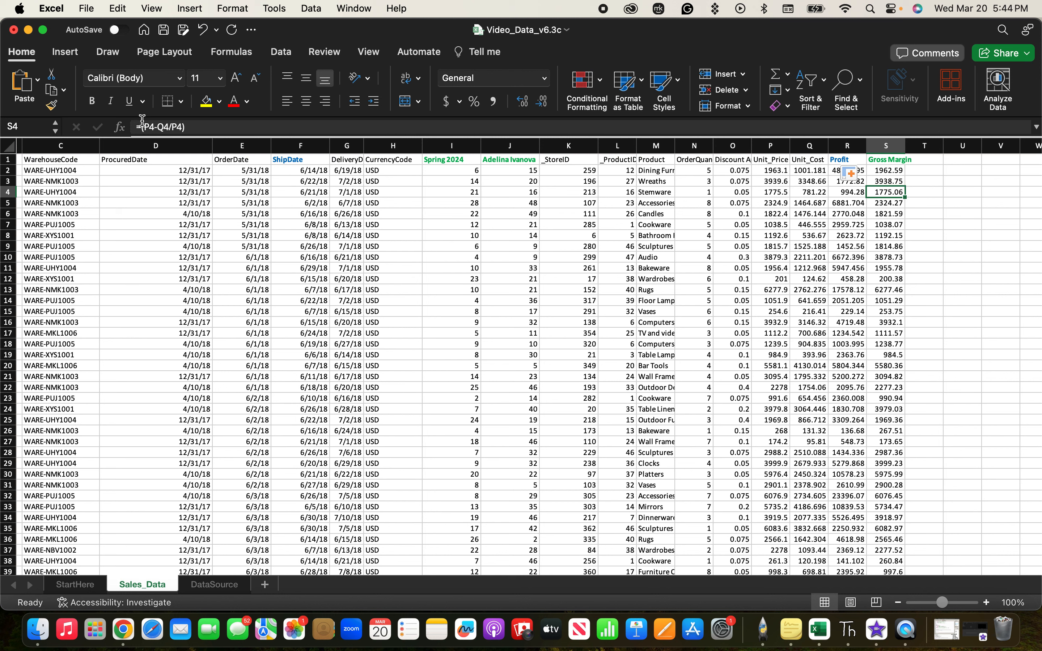
left_click(886, 172)
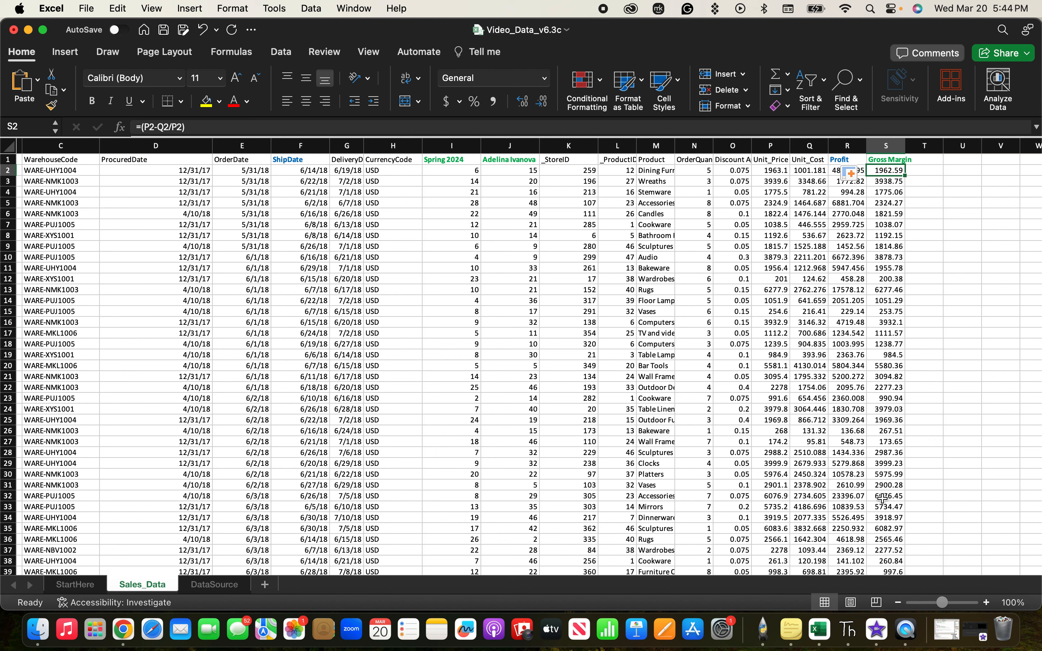
left_click(963, 354)
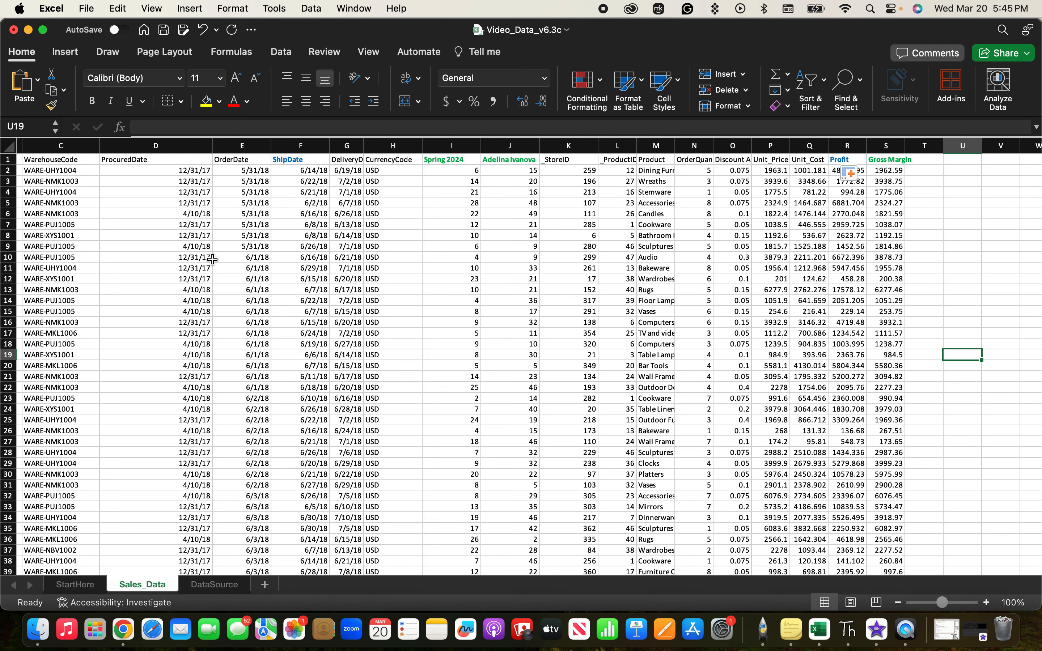
Select the whole data range around cell D2, review how far it extends, and clear the selection.
scroll(212, 259, "left", 1)
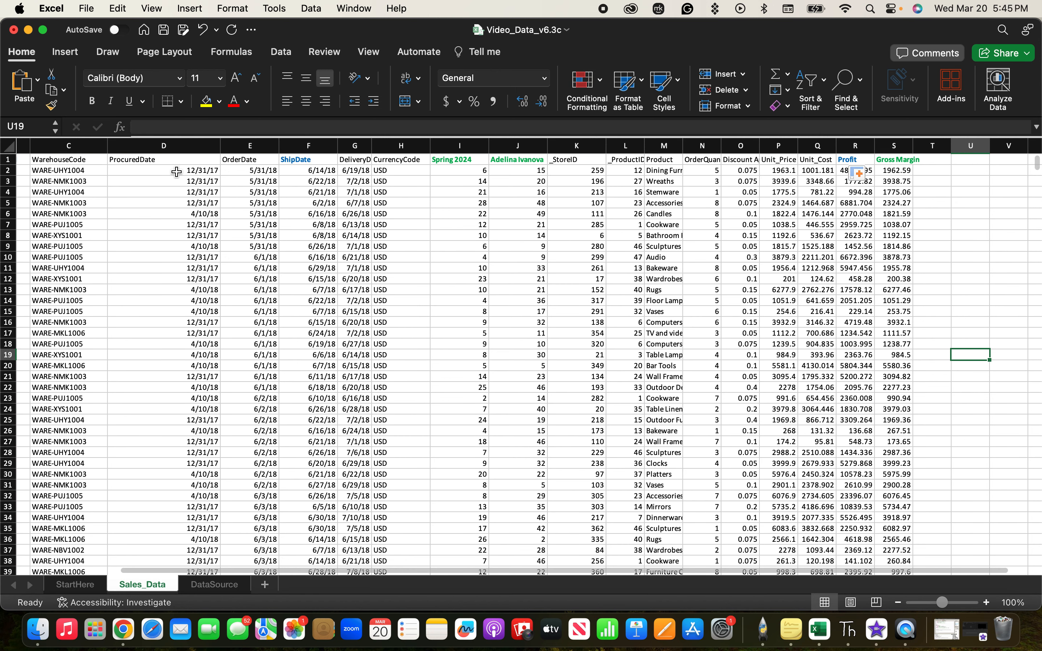
left_click(175, 172)
scroll(190, 306, "left", 5)
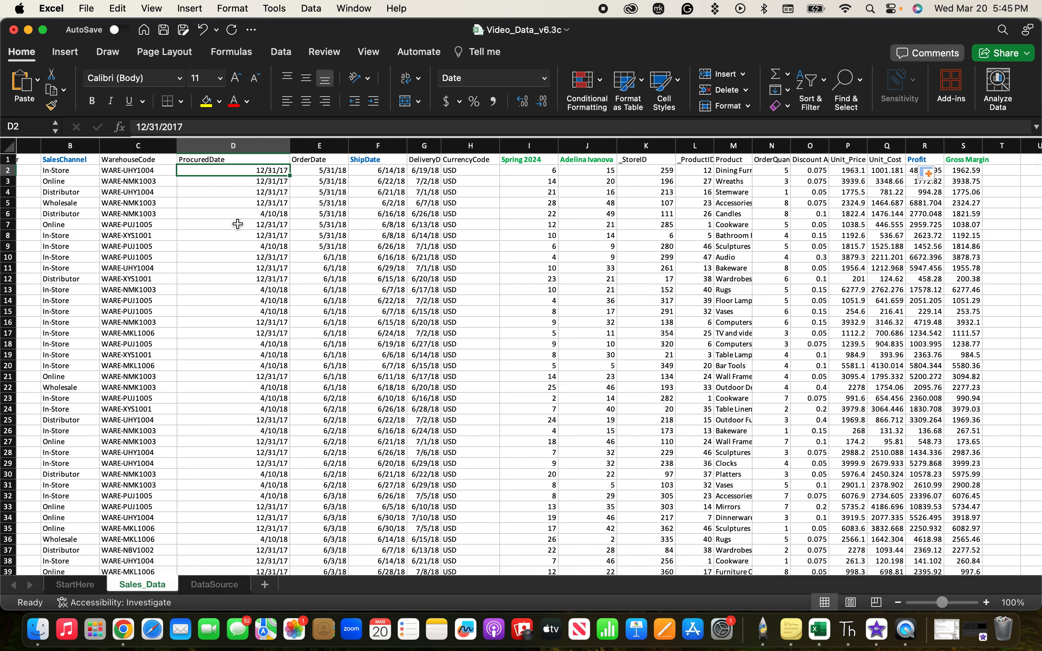
scroll(69, 308, "left", 2)
scroll(65, 310, "left", 3)
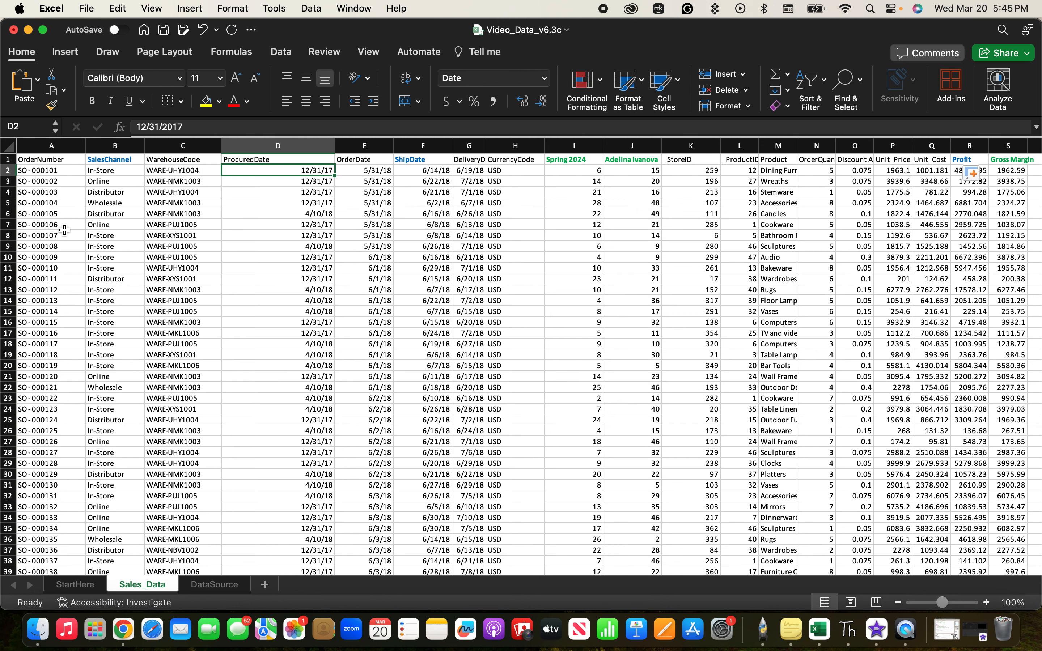
key("super+a")
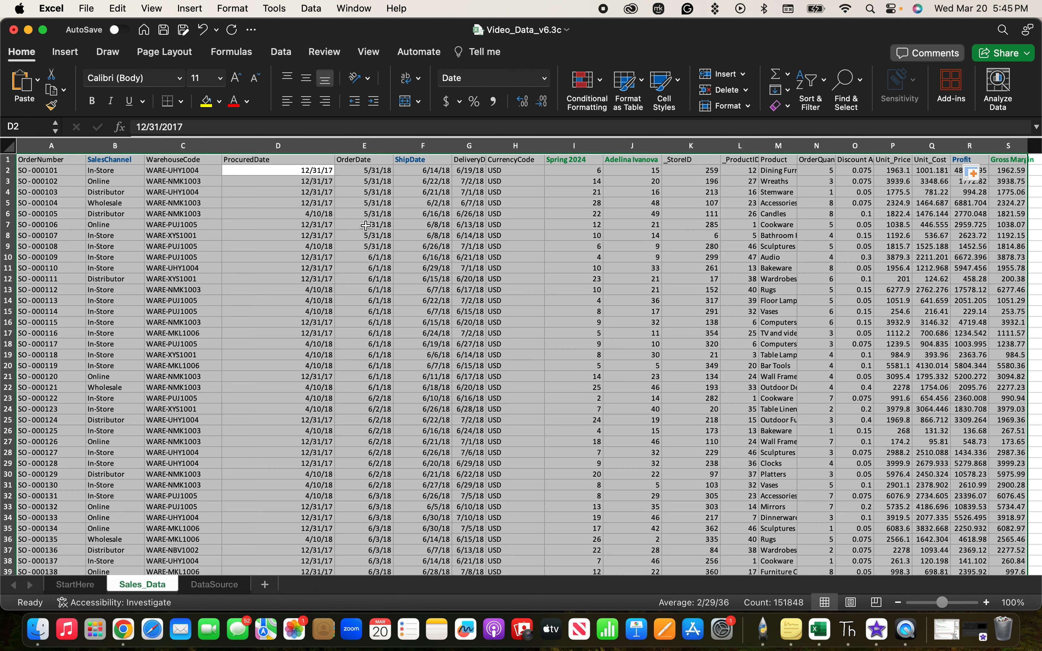
scroll(464, 322, "down", 10)
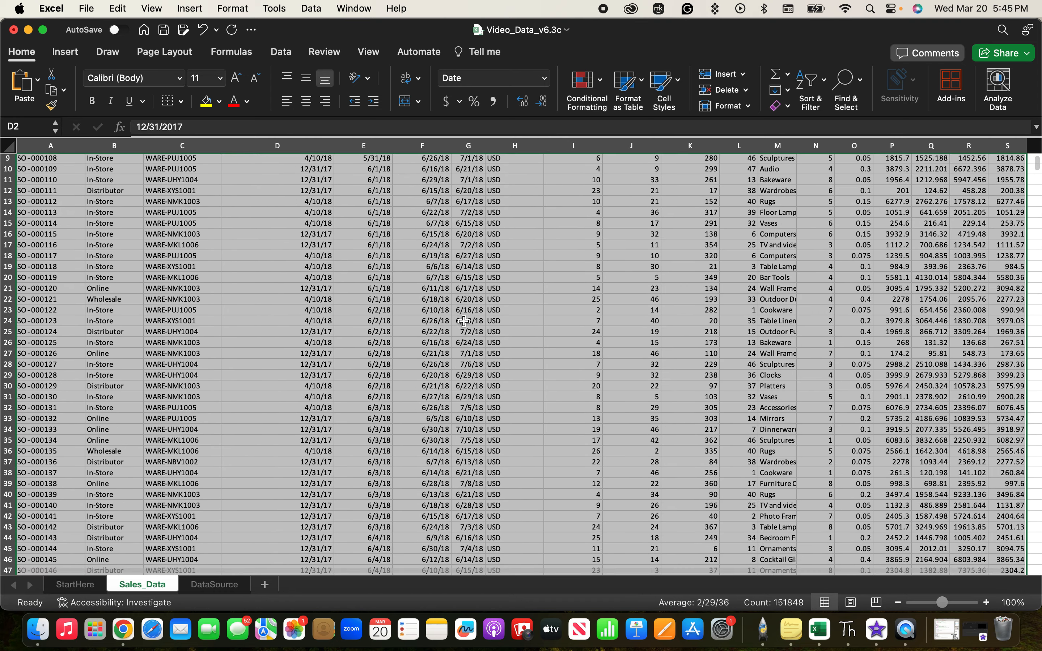
scroll(464, 322, "up", 10)
scroll(464, 321, "right", 1)
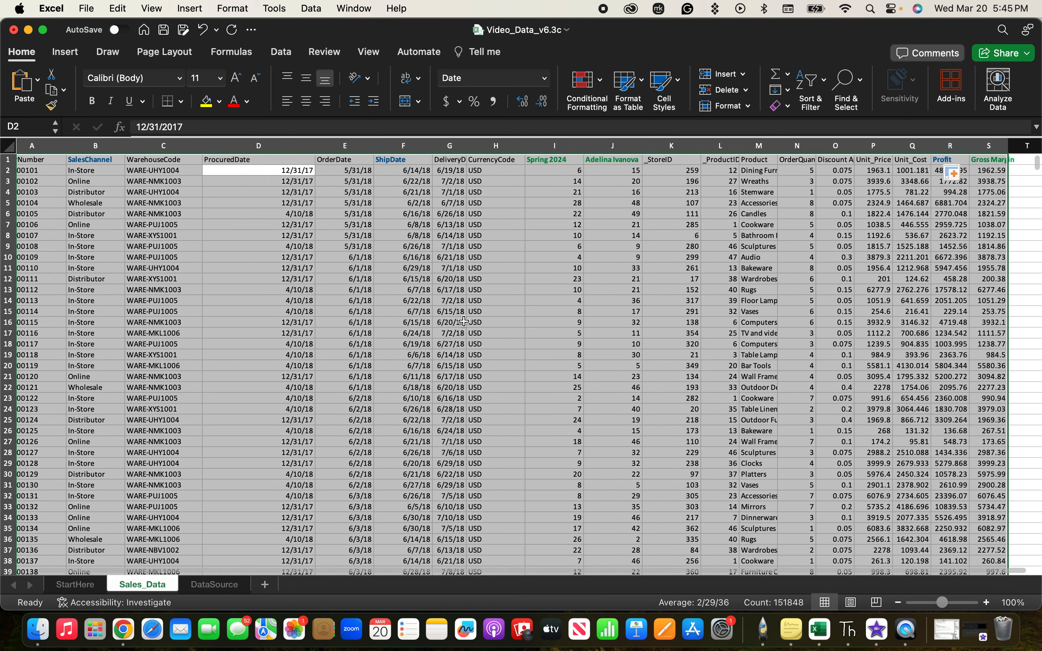
left_click(1025, 224)
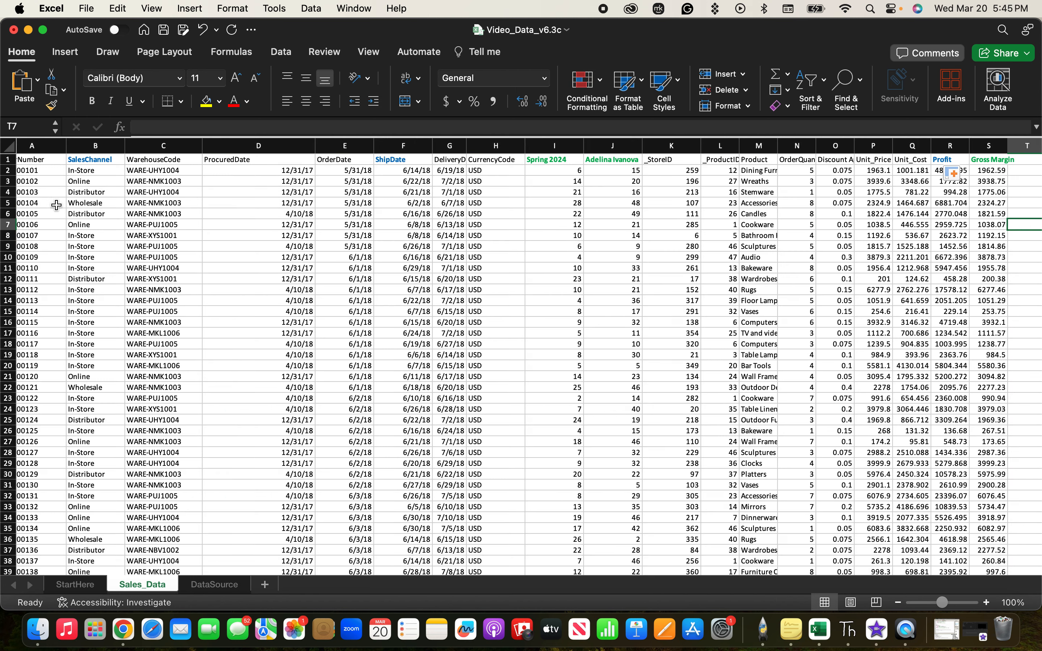
Select every cell of the Sales_Data worksheet, including the empty columns beyond the data.
scroll(114, 269, "left", 2)
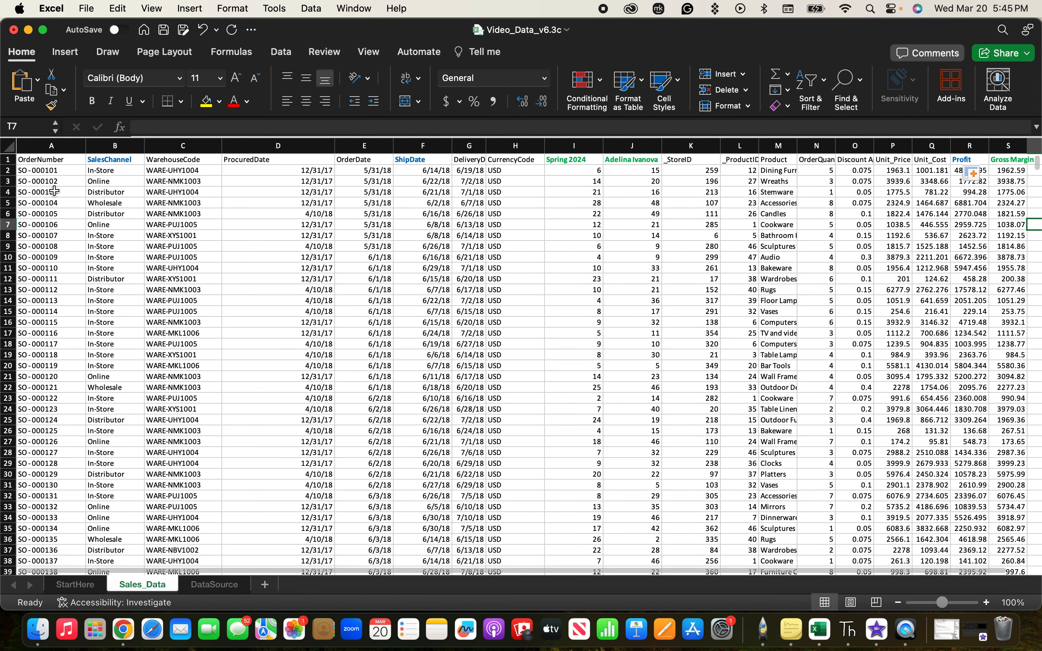
left_click(12, 147)
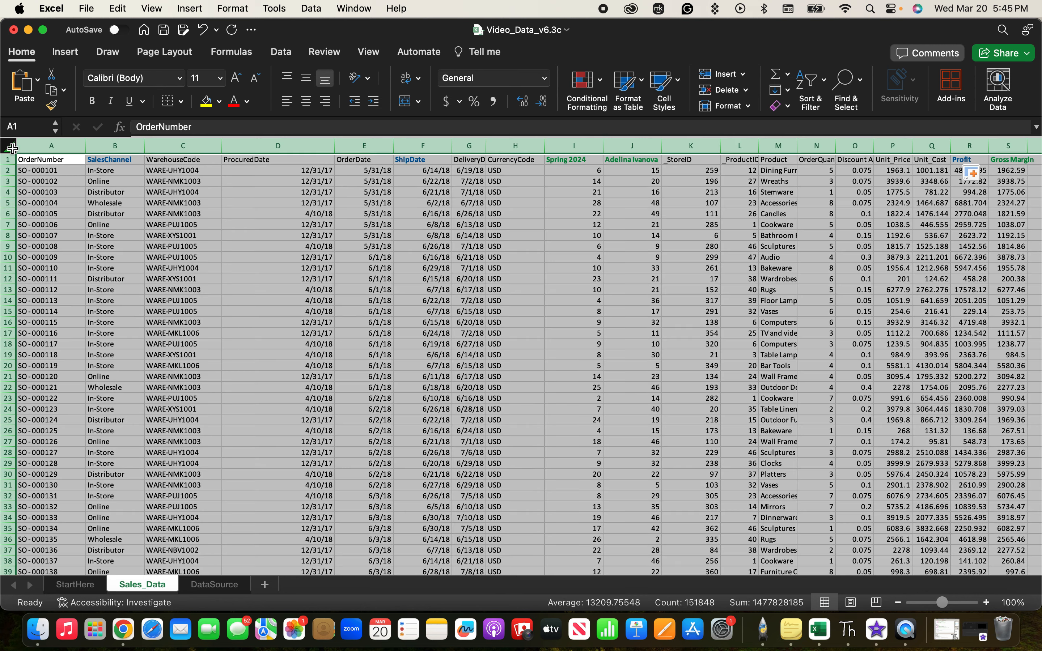
scroll(790, 358, "right", 1)
scroll(790, 358, "right", 3)
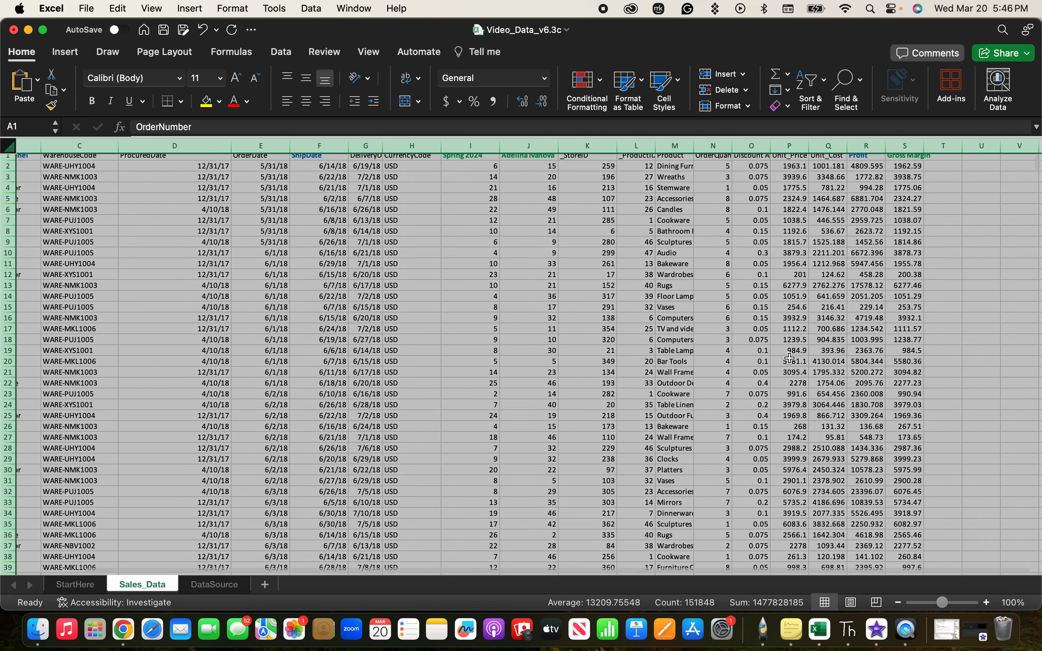
Create a PivotTable from columns A to S of Sales_Data on a new worksheet and display its field list.
scroll(790, 358, "left", 3)
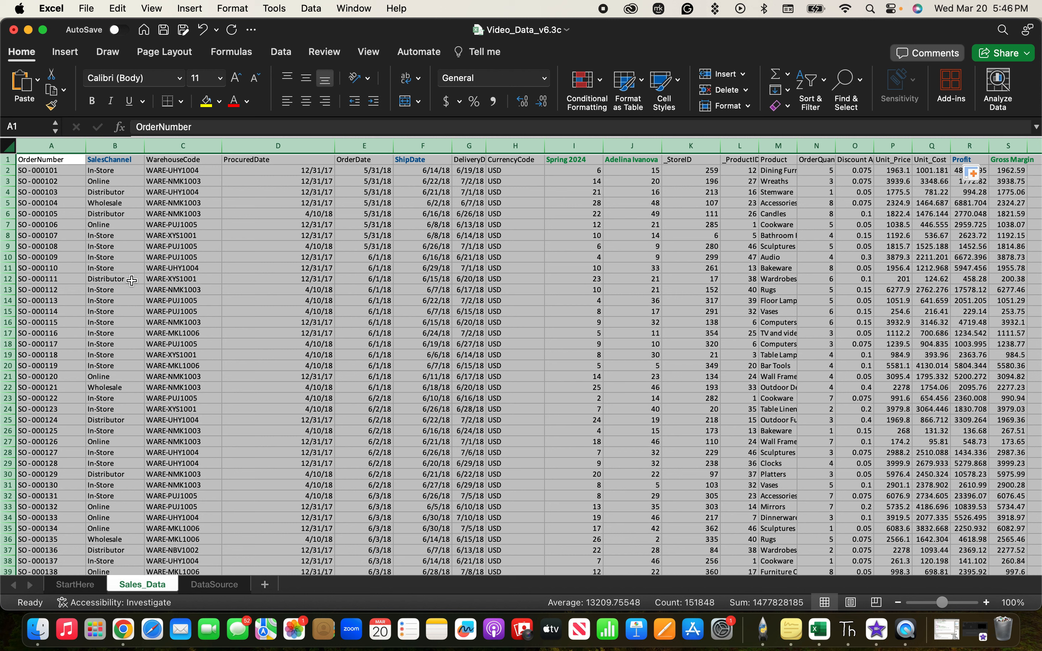
left_click(64, 52)
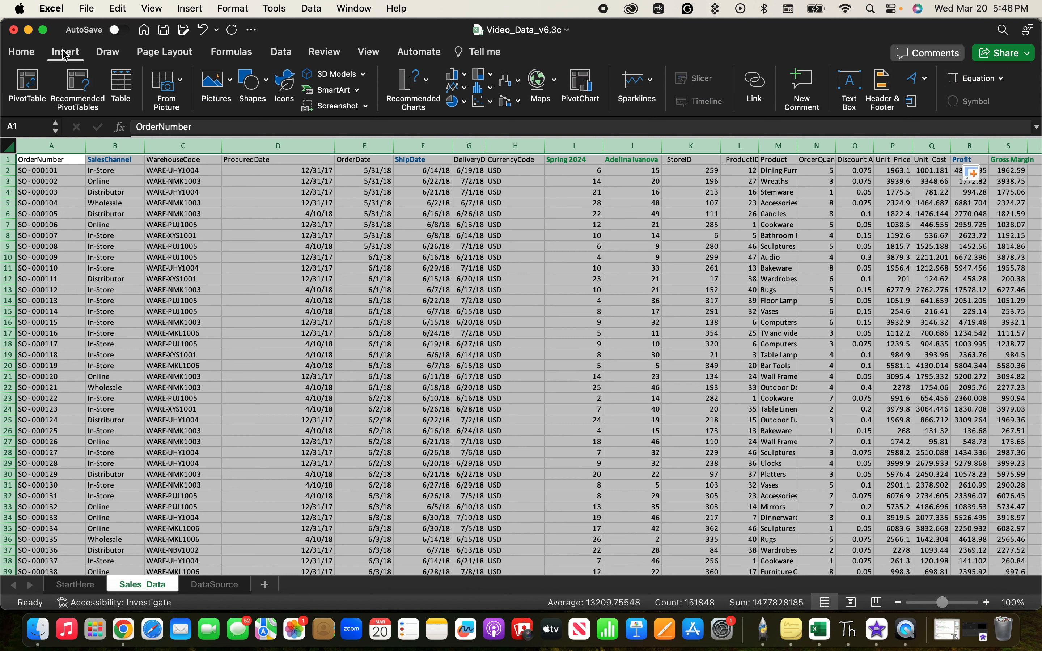
left_click(30, 84)
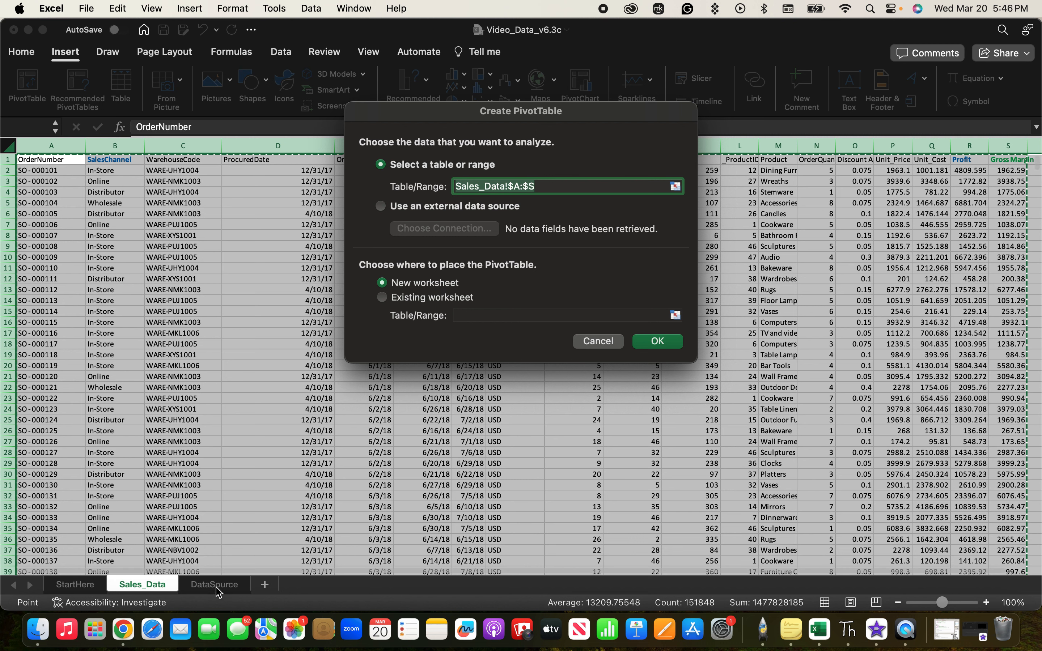
left_click(383, 298)
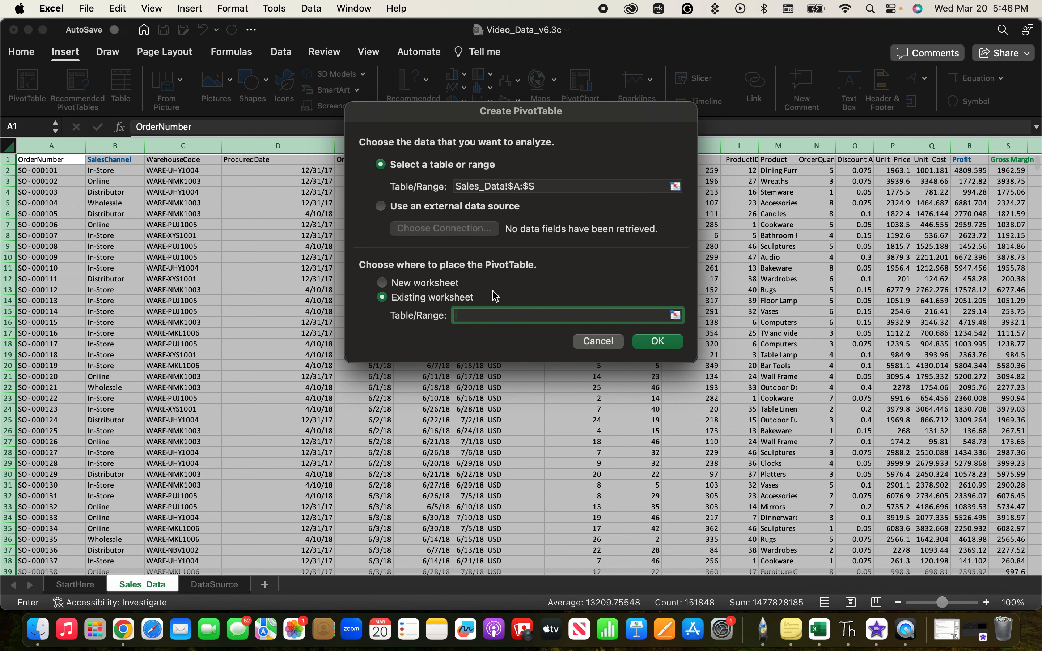
left_click(384, 284)
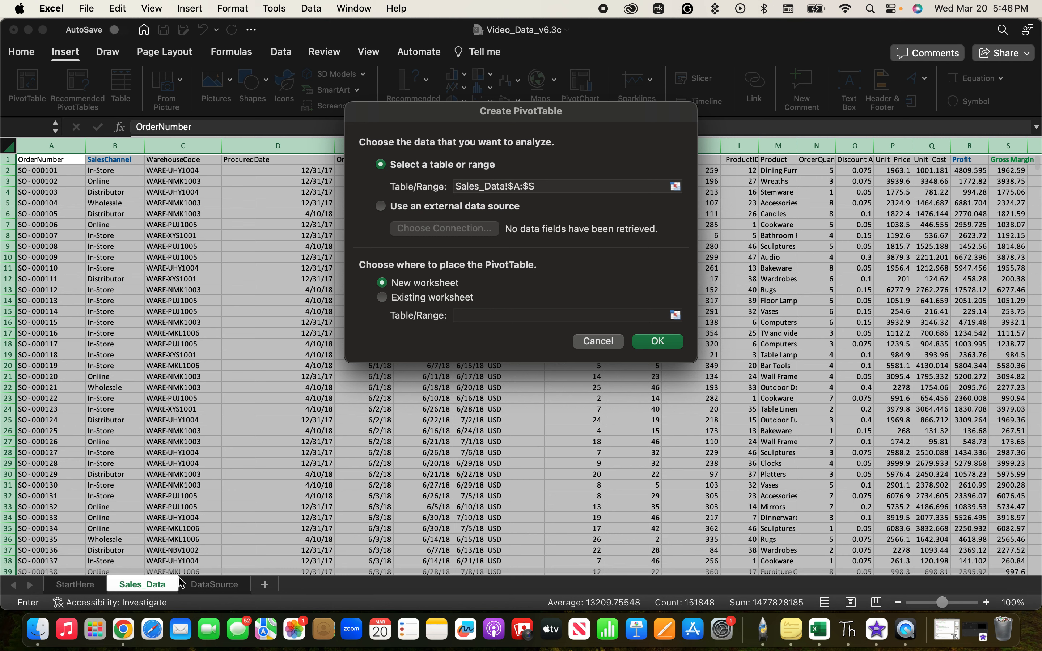
left_click(660, 341)
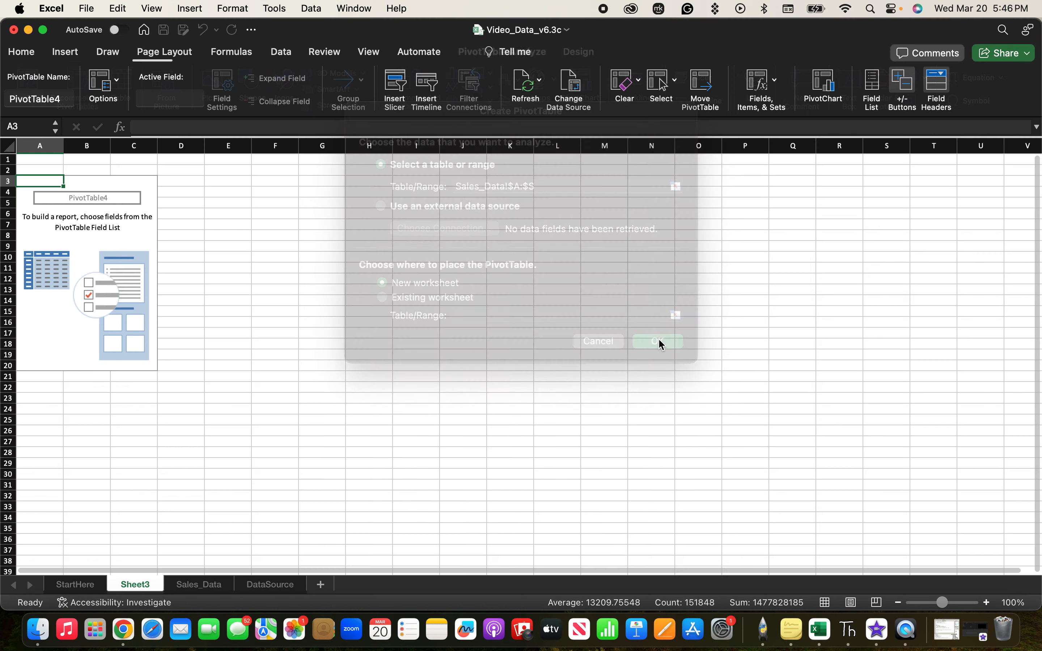
left_click(456, 431)
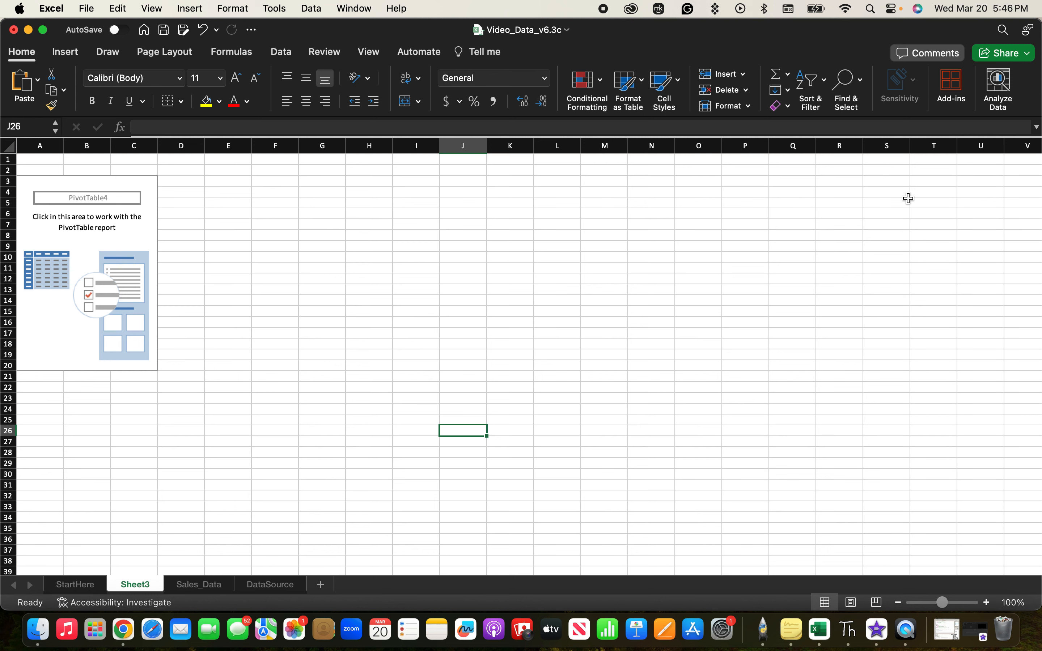
left_click(86, 256)
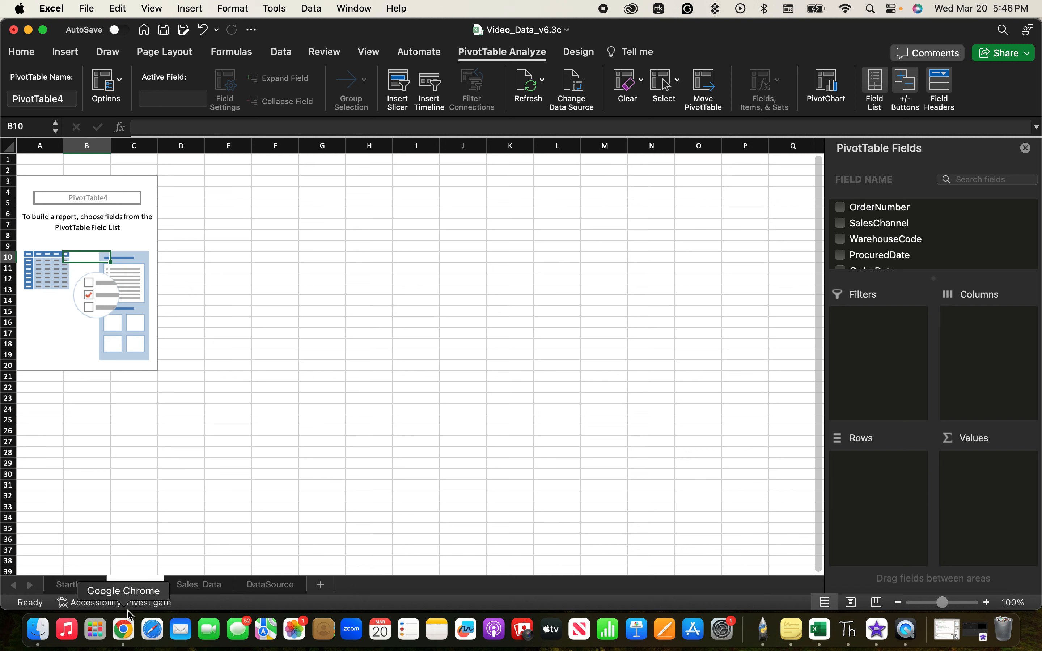
Move the new PivotTable worksheet directly after Sales_Data and rename it Pivot Table.
left_click_drag(138, 590, 236, 588)
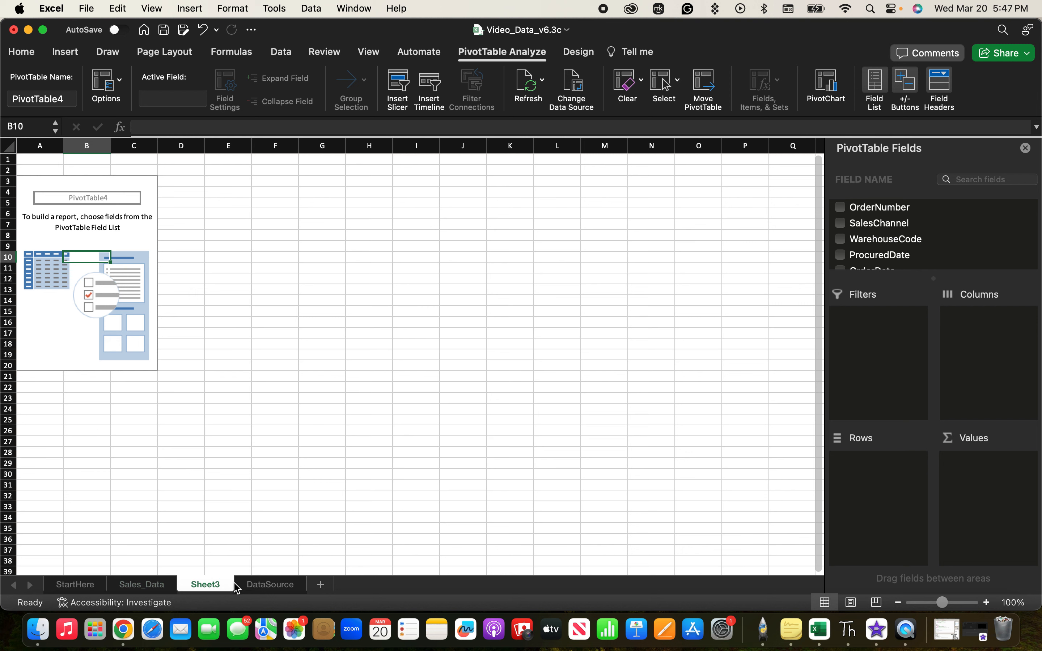
double_click(204, 587)
key("BackSpace")
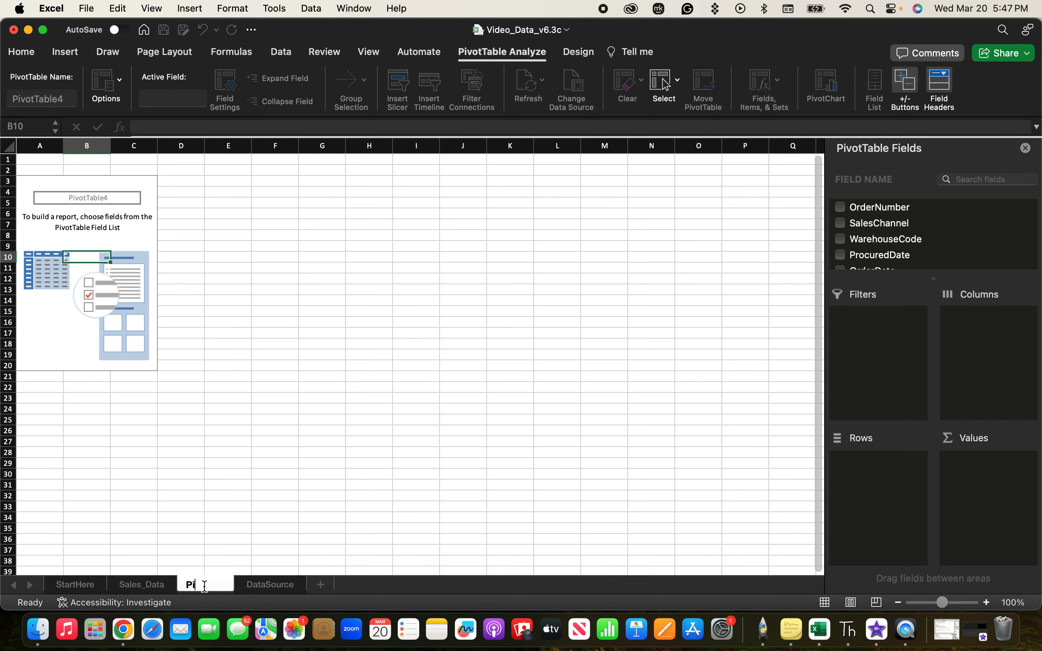
type("Pivot Table")
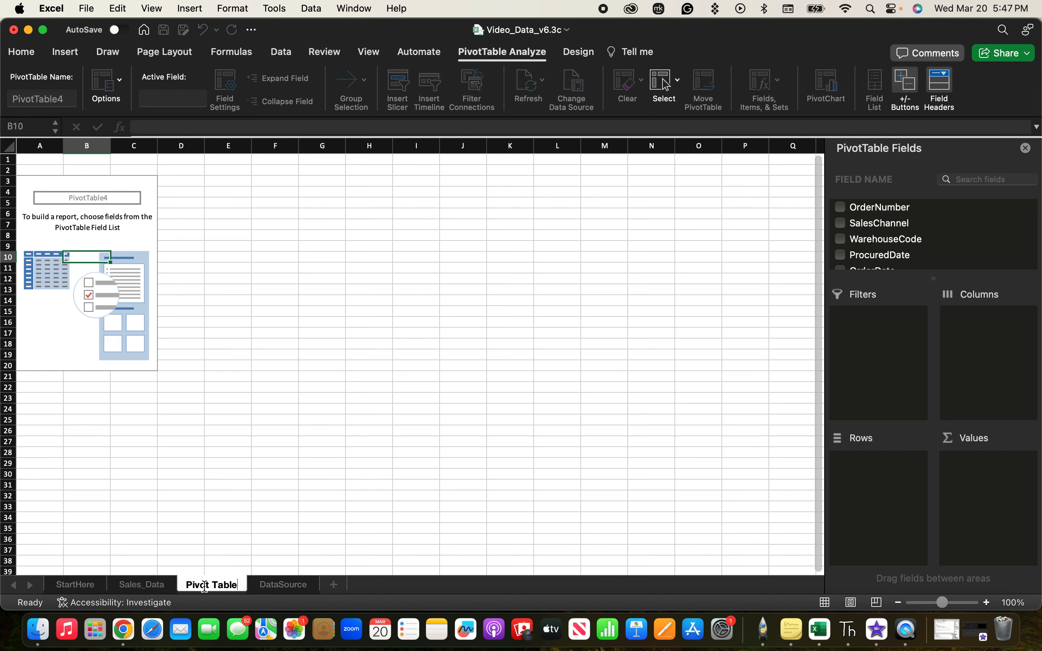
left_click(232, 538)
Add the SalesChannel field to the pivot table's columns and the ShipDate field to its rows.
left_click(87, 289)
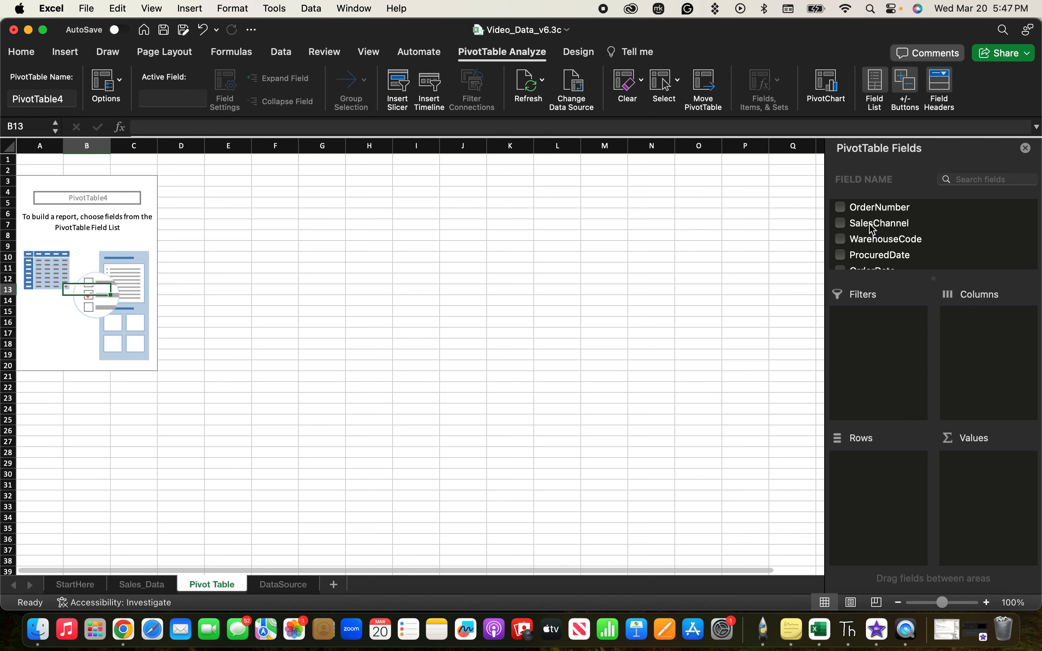
left_click_drag(872, 229, 974, 334)
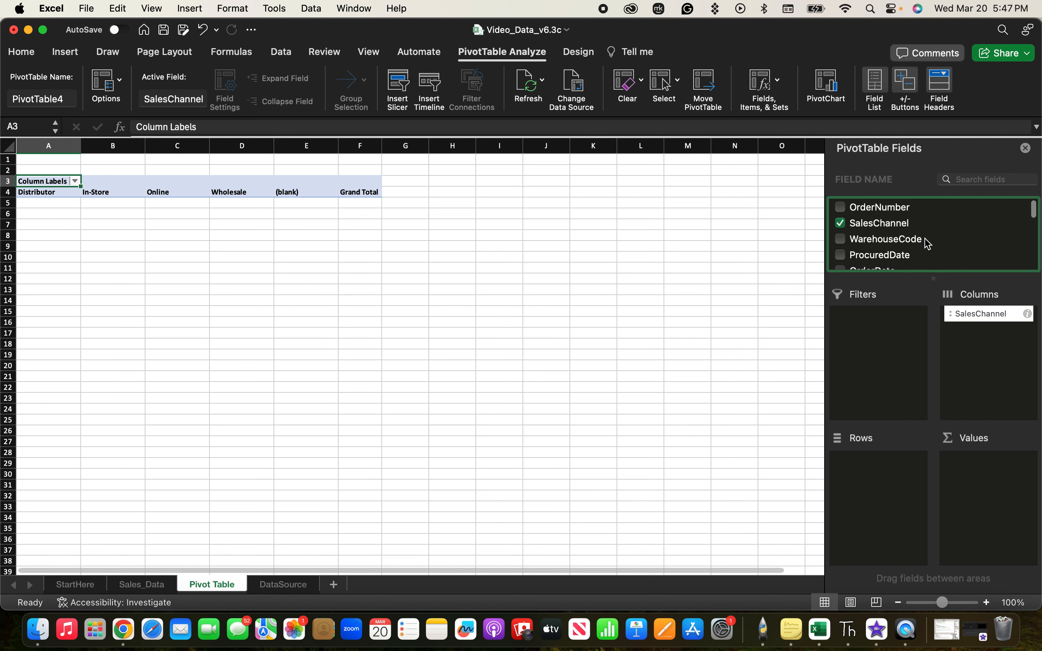
scroll(927, 242, "down", 3)
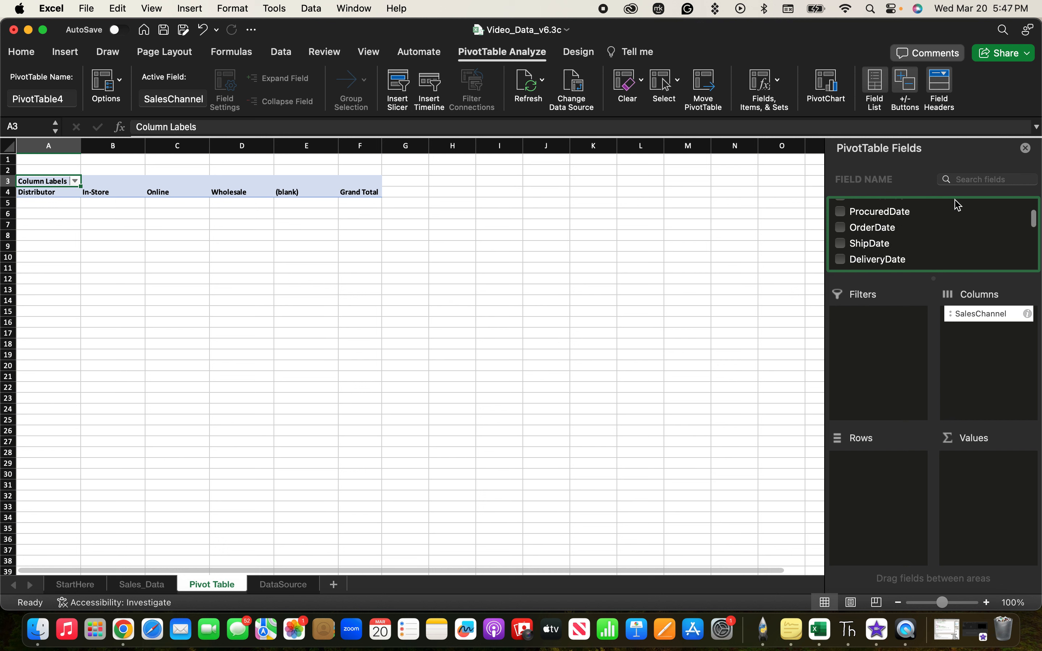
left_click(979, 179)
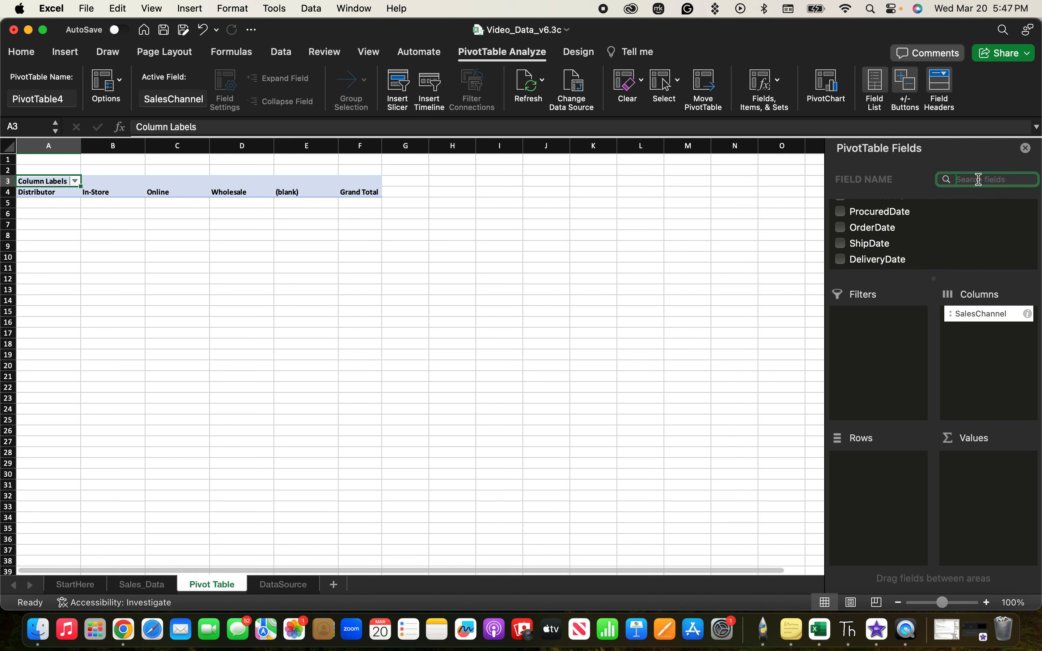
type("ship")
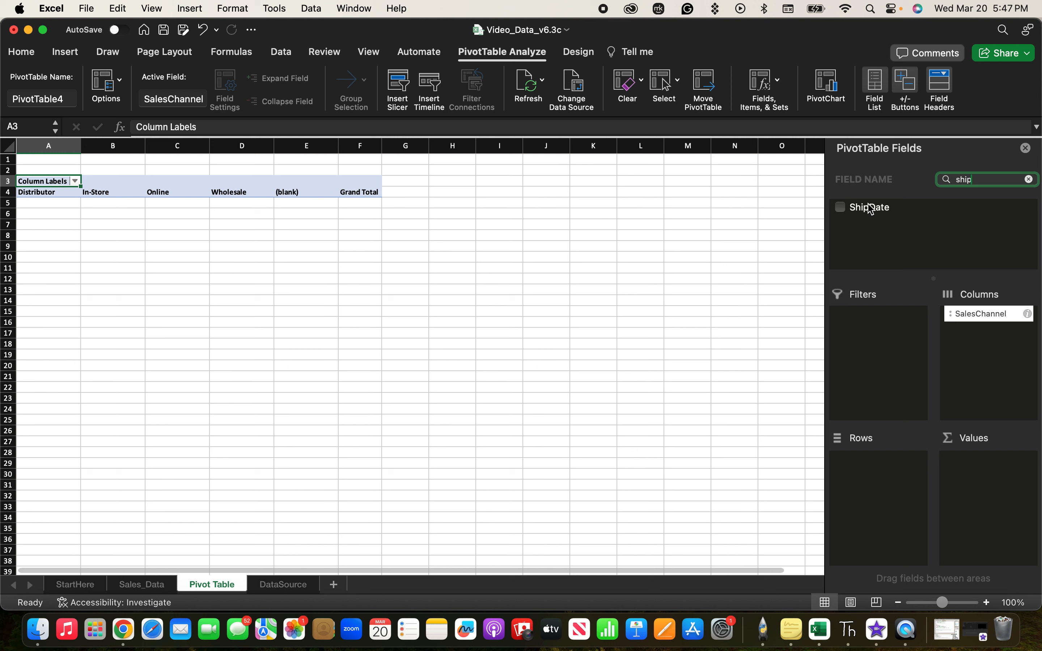
left_click_drag(870, 208, 879, 474)
left_click(1028, 180)
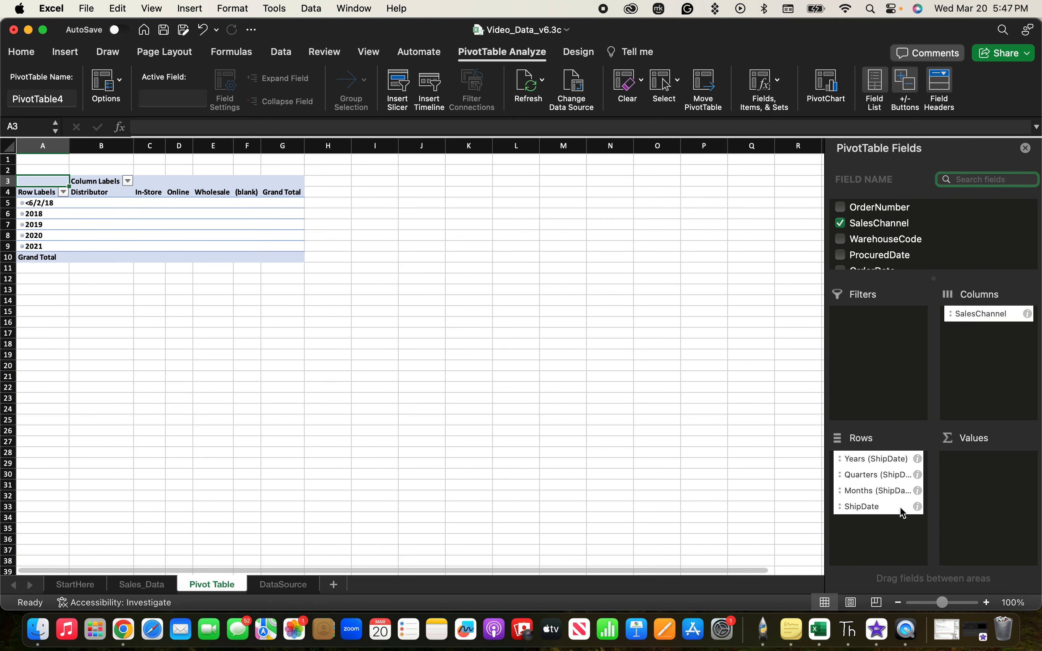
Remove the Years, Months and ShipDate fields from the pivot rows, keeping only Quarters (ShipDate).
scroll(913, 254, "down", 5)
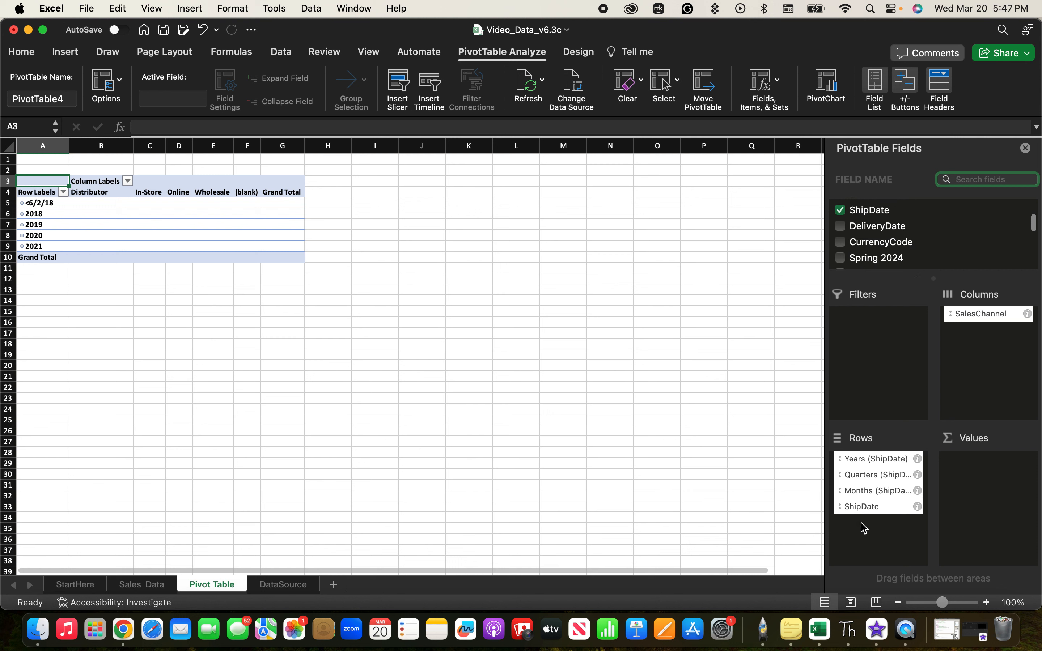
left_click(919, 460)
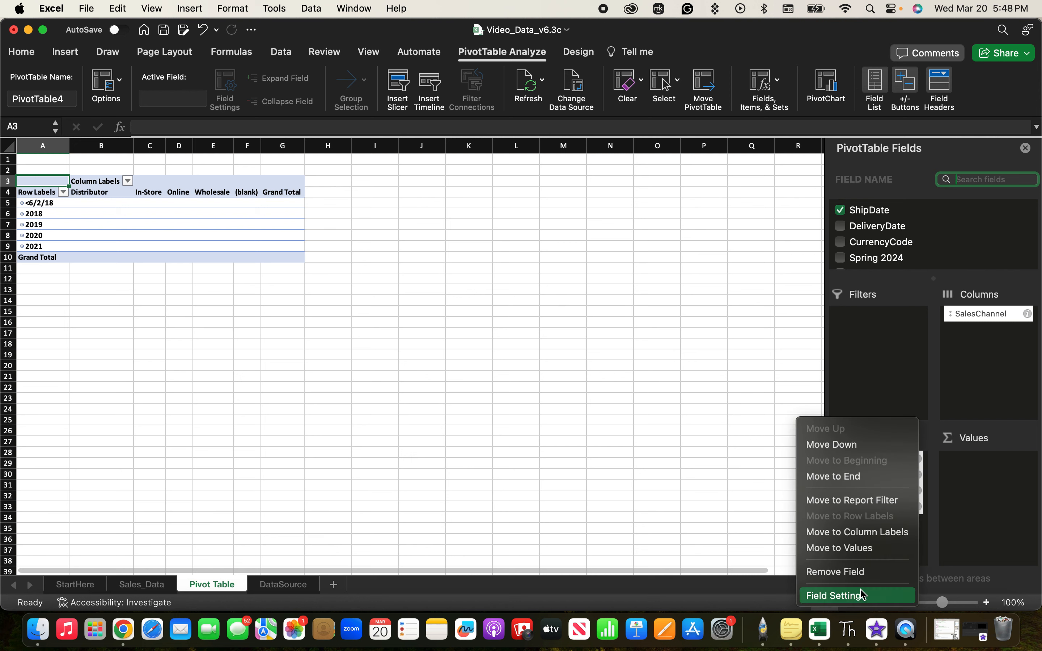
left_click(836, 572)
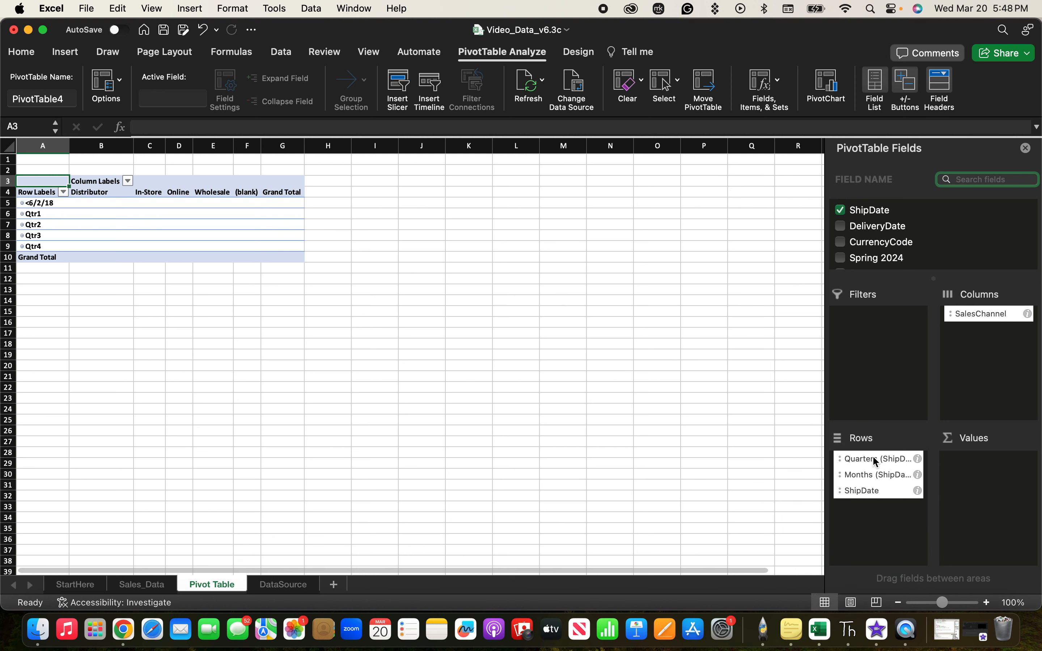
left_click(919, 476)
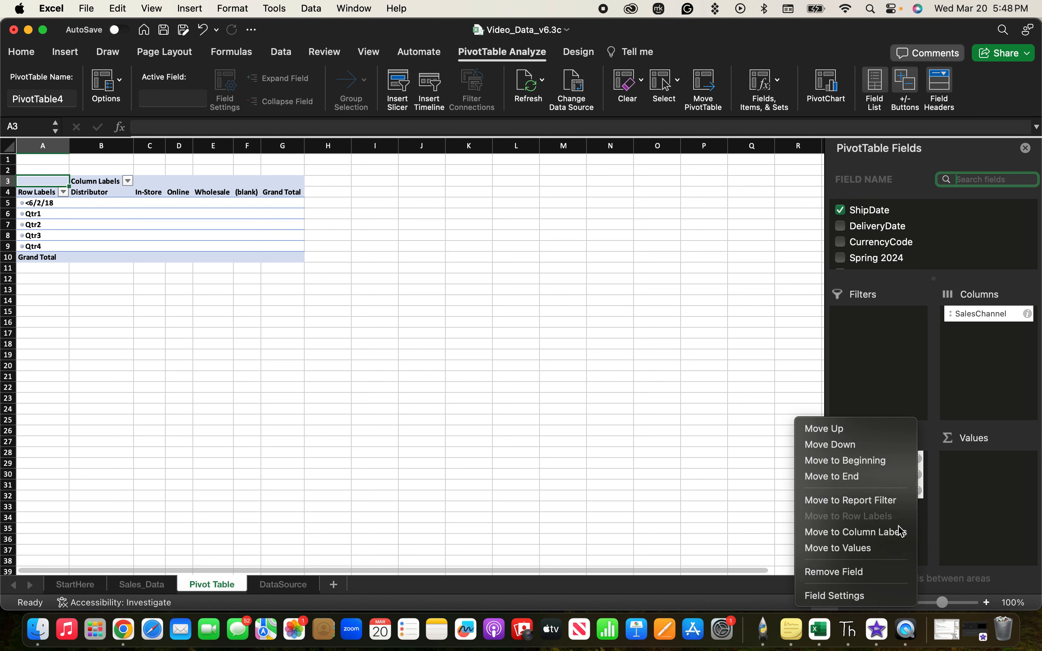
left_click(865, 573)
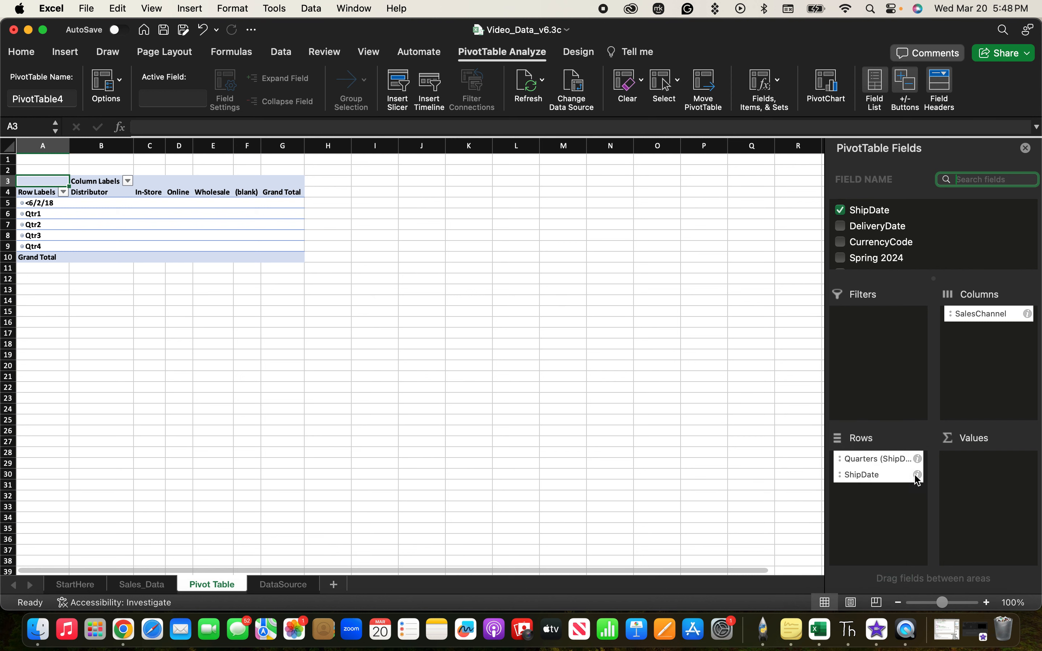
left_click(919, 475)
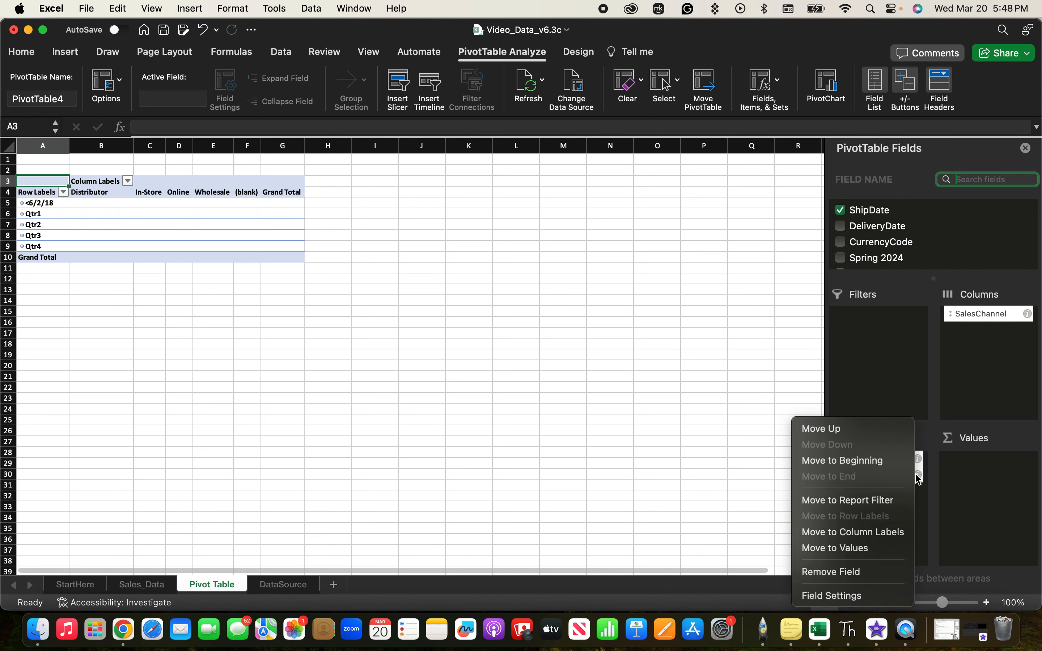
left_click(865, 571)
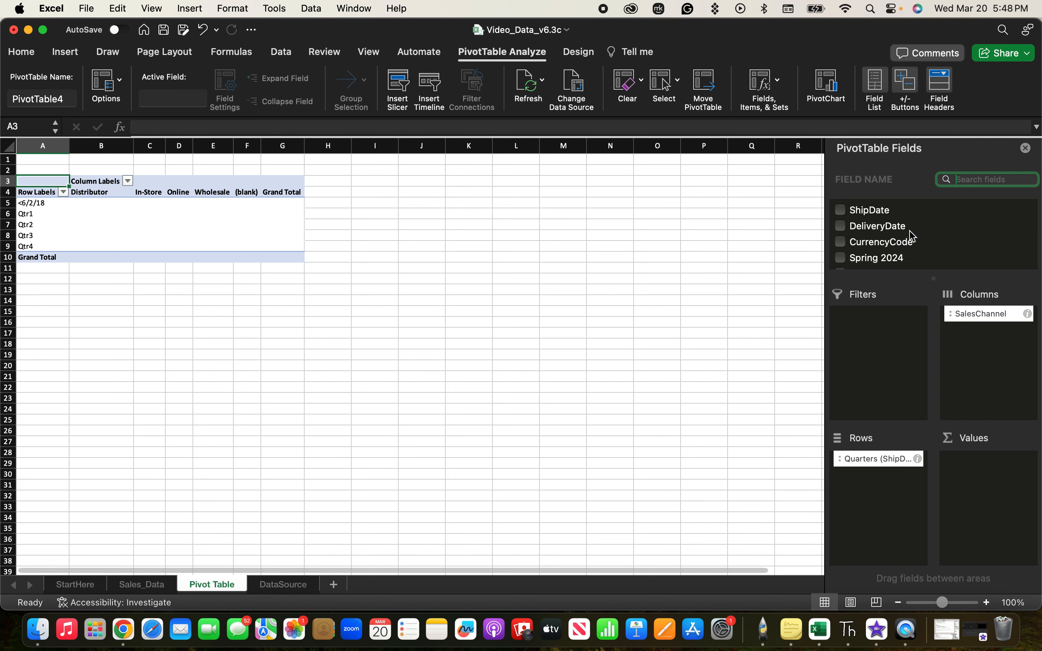
Find the Gross Margin and OrderQuantity fields and add both to the pivot table's values.
type("gros")
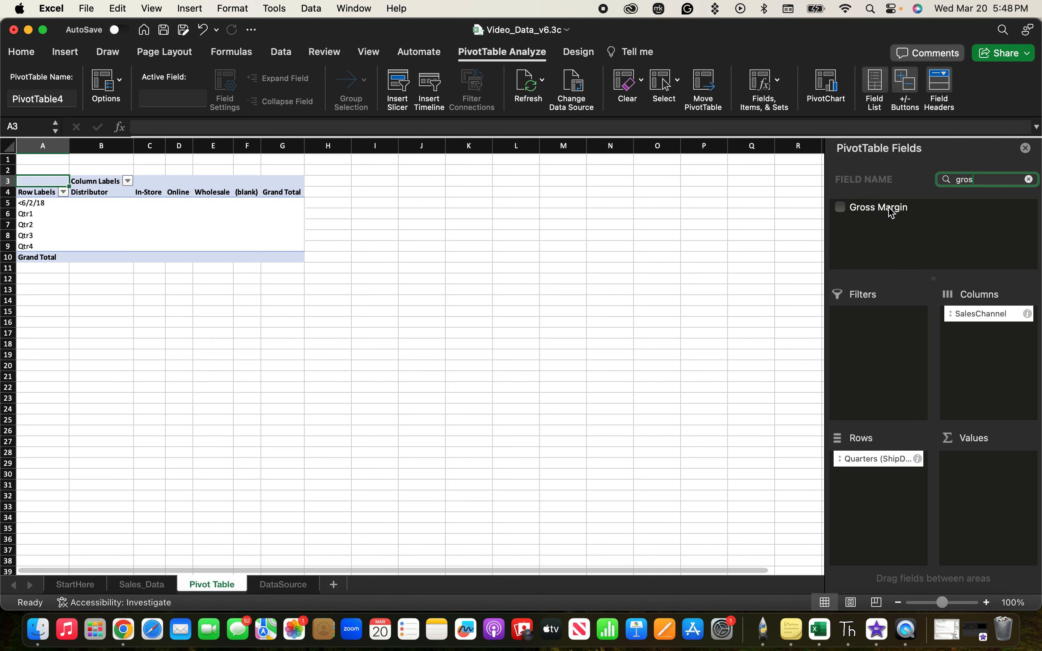
left_click_drag(879, 210, 974, 470)
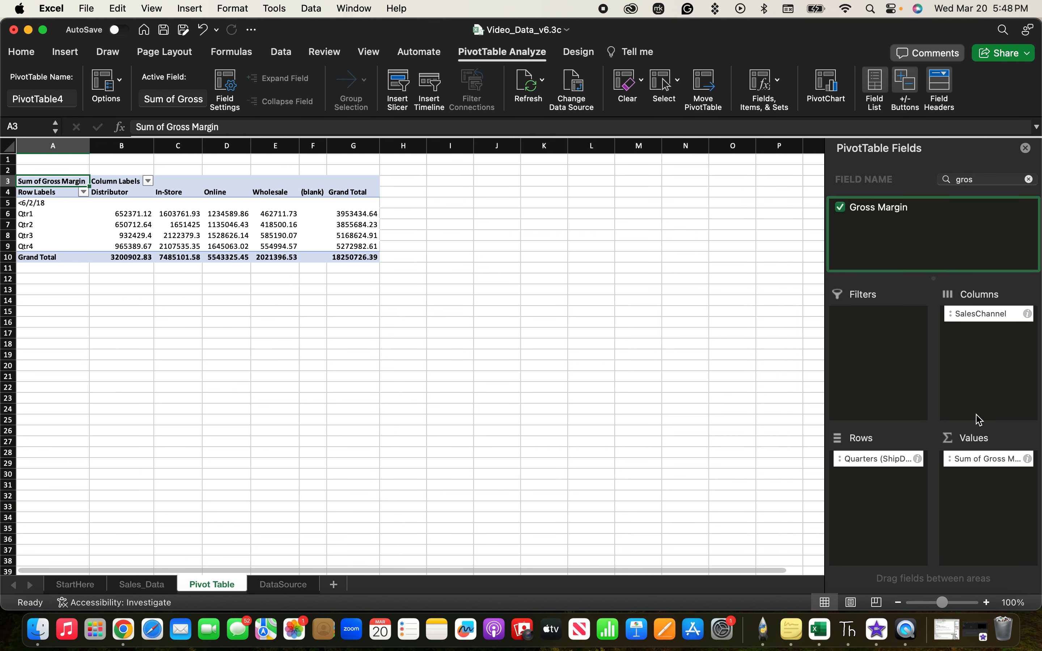
double_click(976, 180)
key("BackSpace")
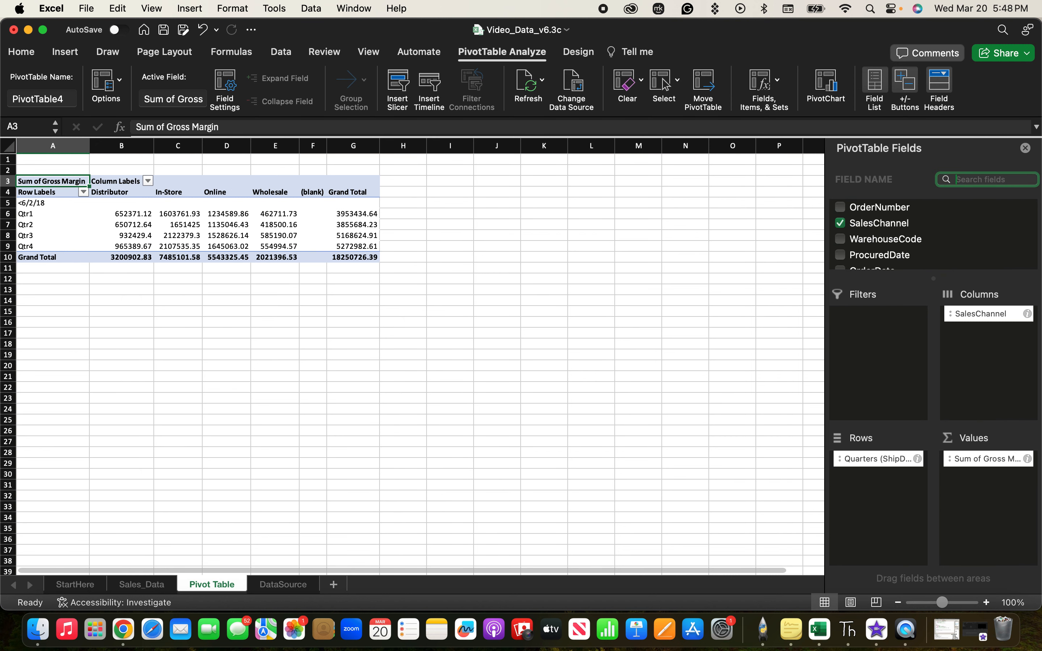
type("order")
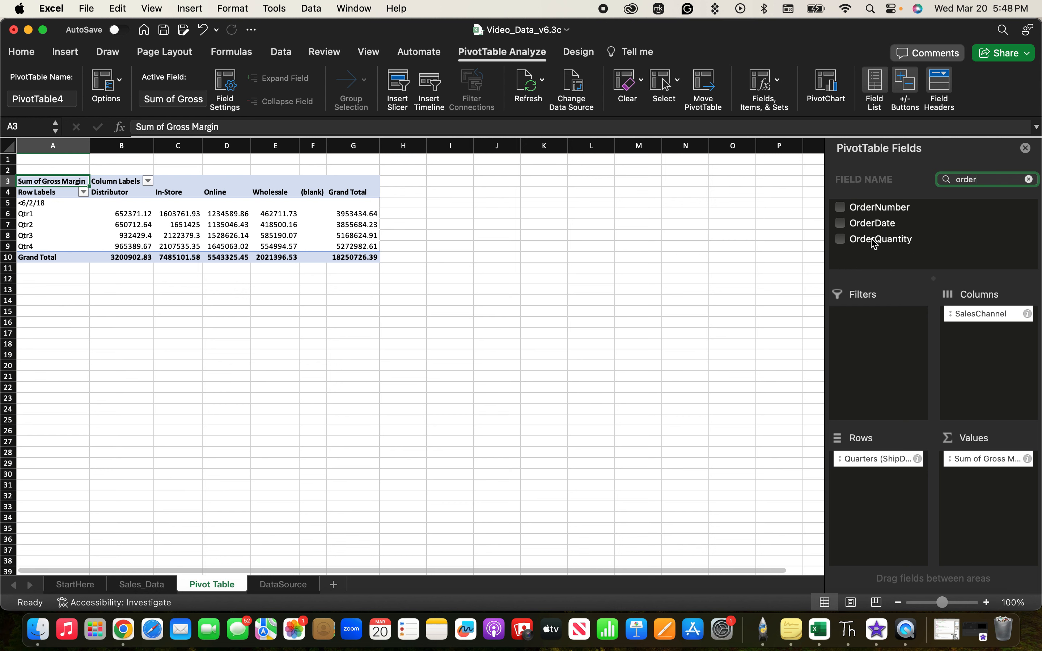
left_click_drag(874, 239, 990, 489)
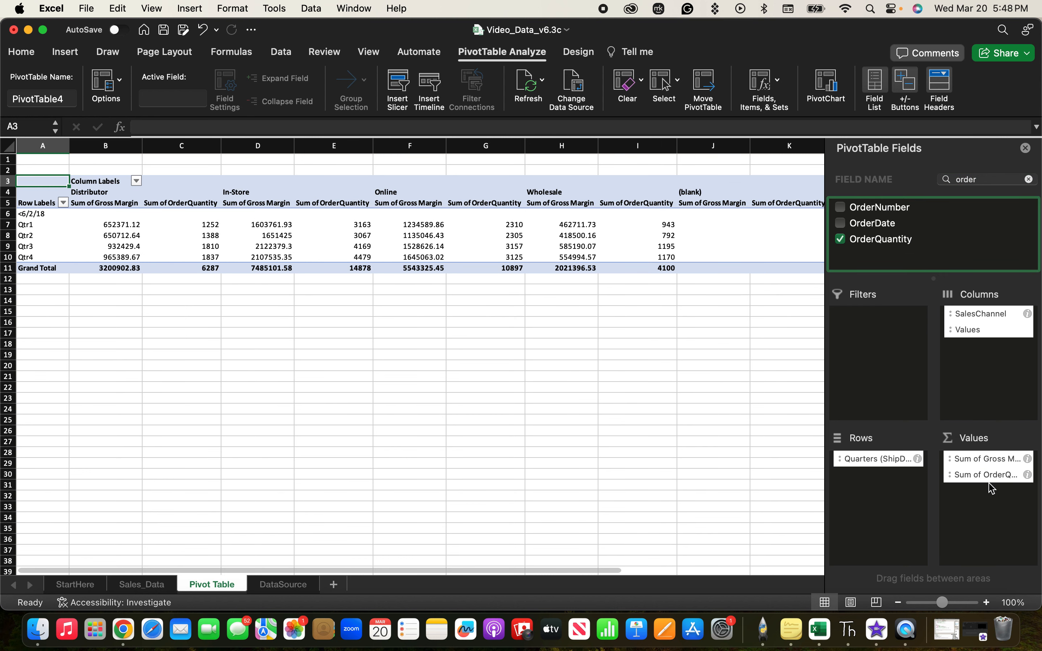
left_click(1030, 180)
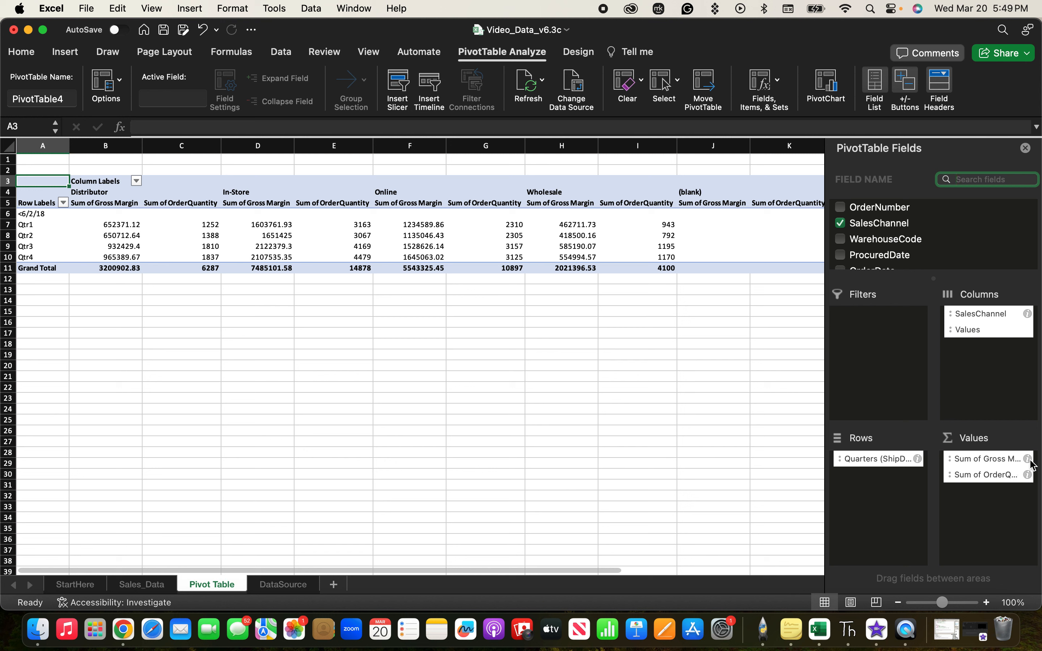
Summarize the Gross Margin value field by Average and format it as Number with 2 decimal places.
left_click_drag(1028, 463, 1008, 458)
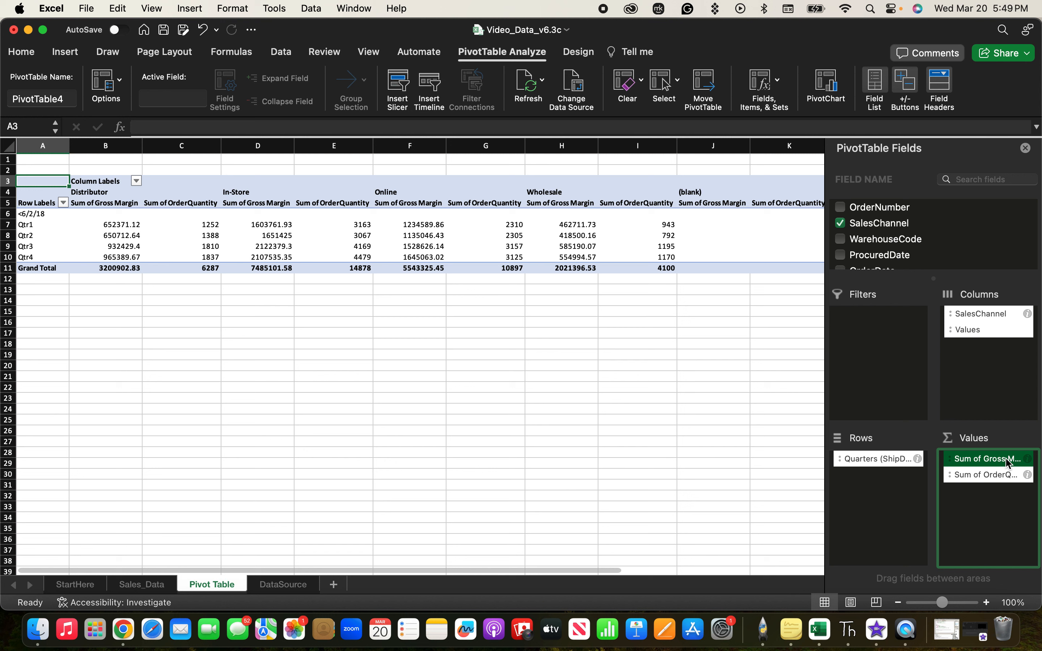
left_click(1010, 458)
left_click(1029, 459)
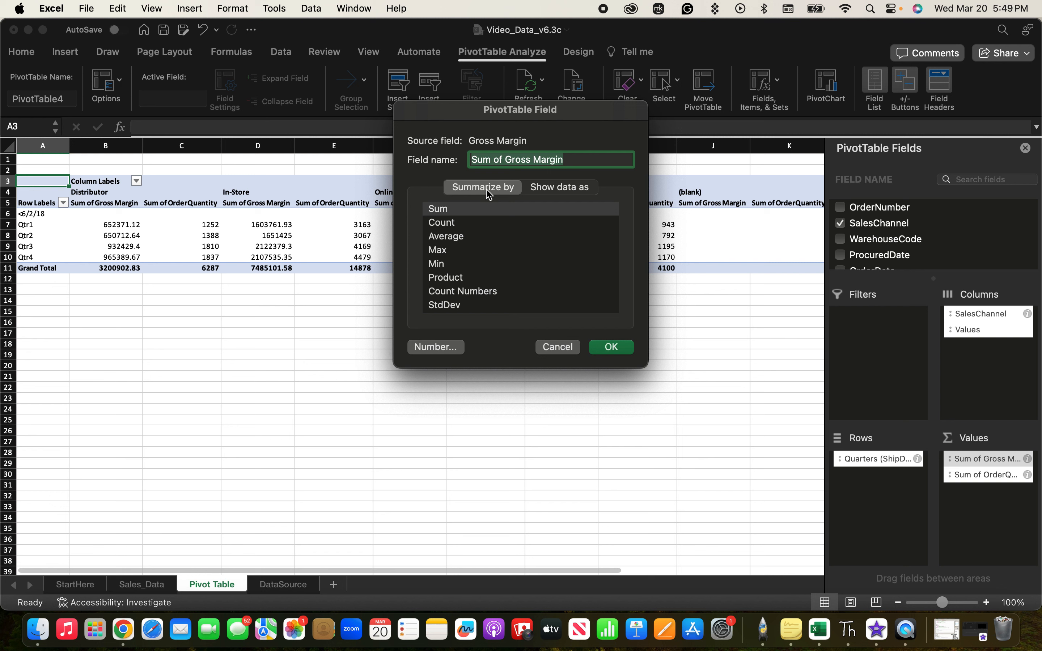
left_click(452, 237)
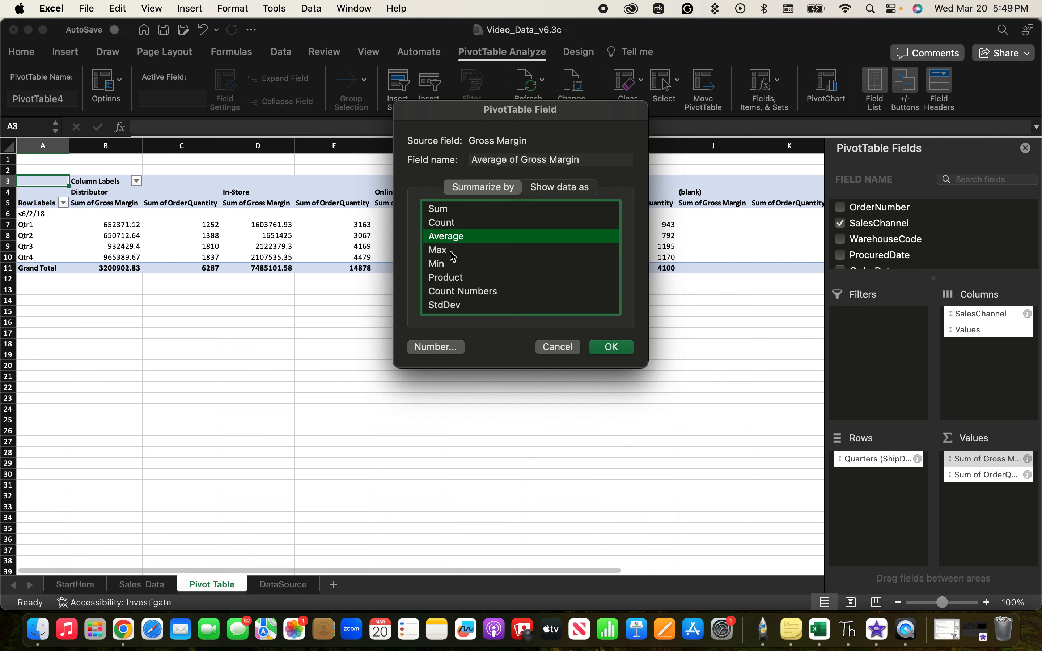
left_click(435, 348)
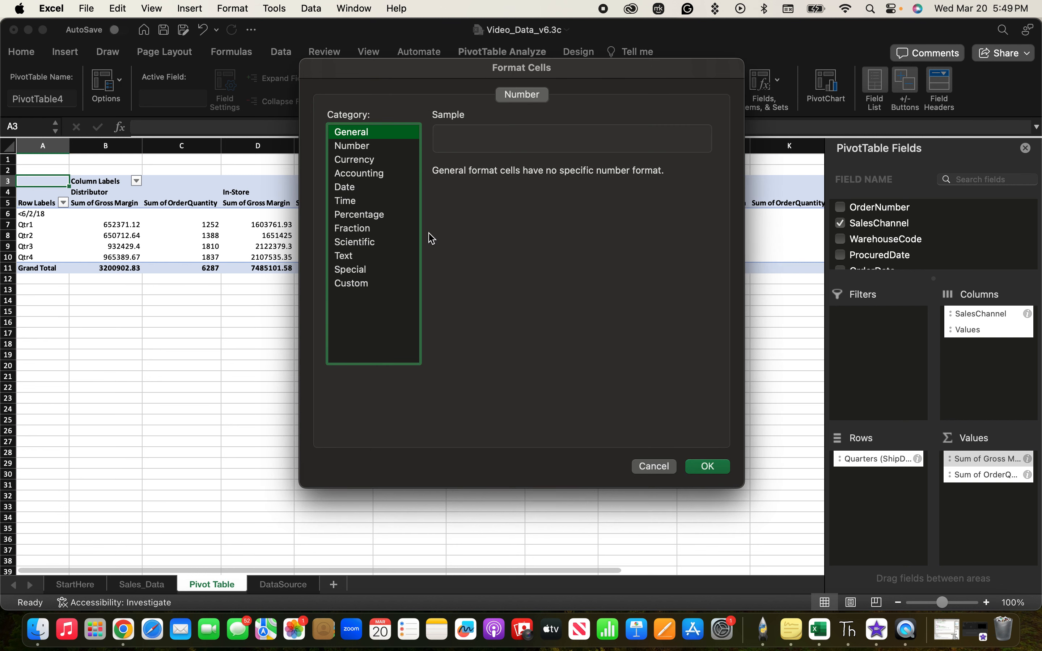
left_click(361, 148)
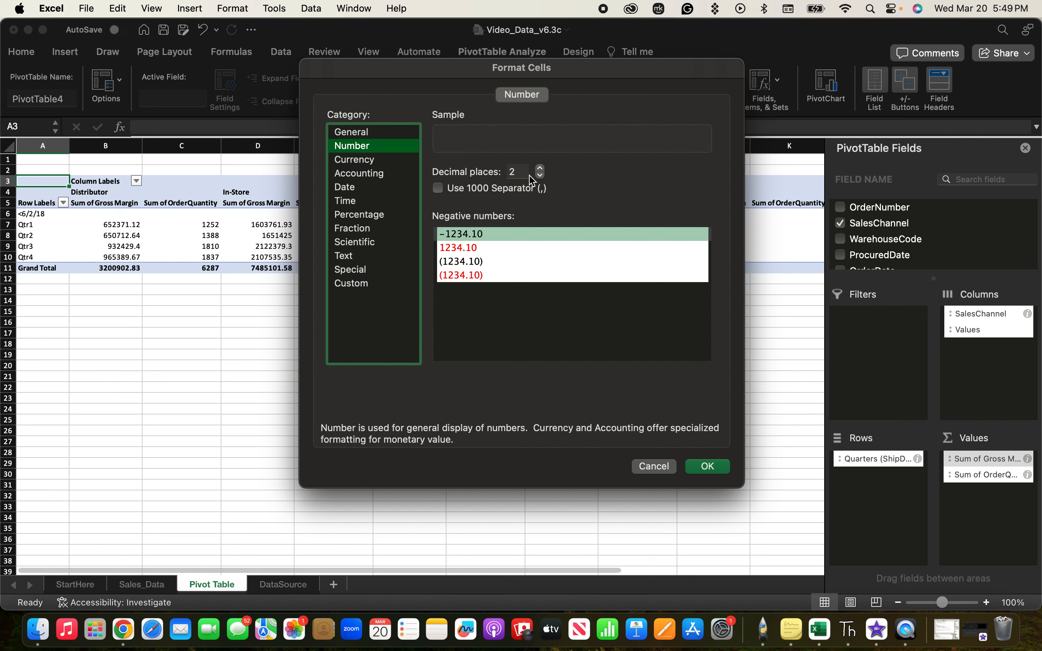
left_click(521, 173)
left_click(568, 184)
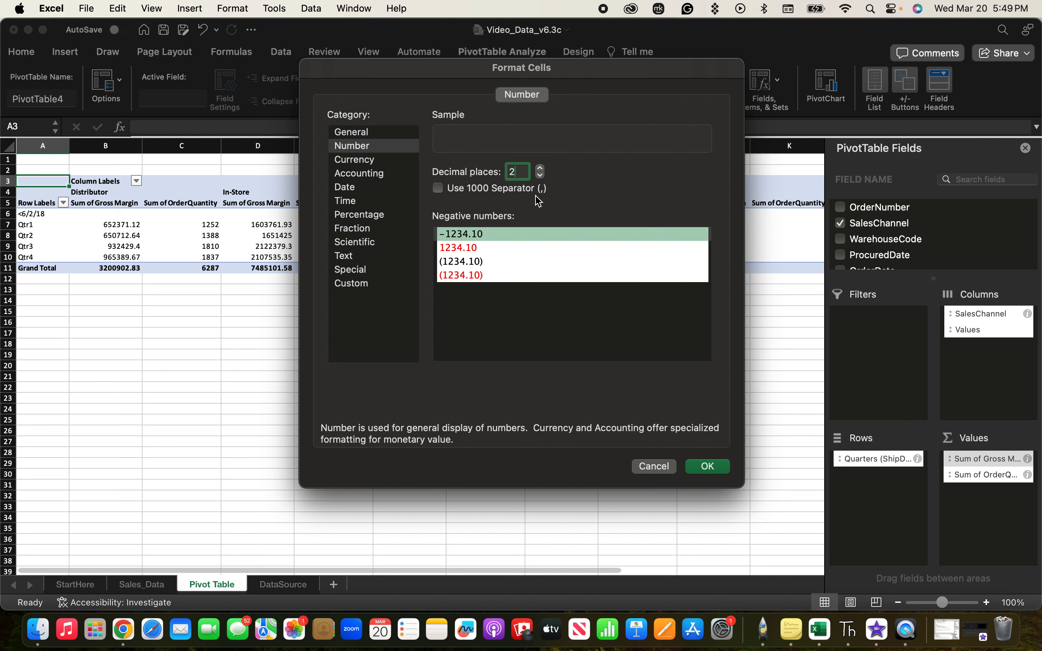
left_click(708, 467)
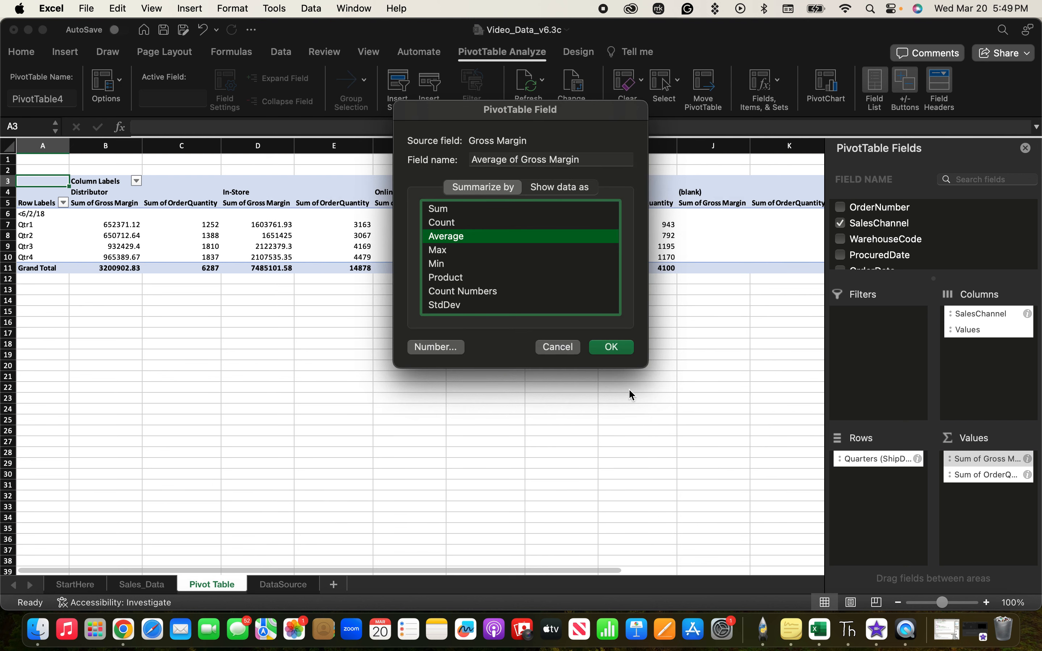
left_click(611, 349)
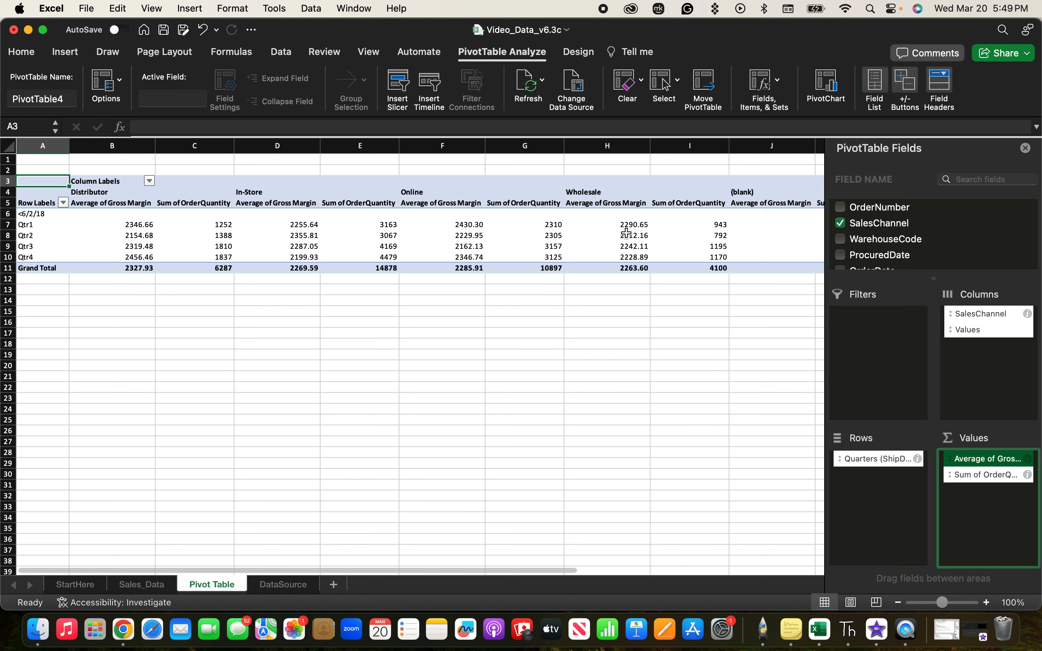
Format the Sum of OrderQuantity value field as Number with 0 decimal places and a 1000 separator.
left_click(1028, 475)
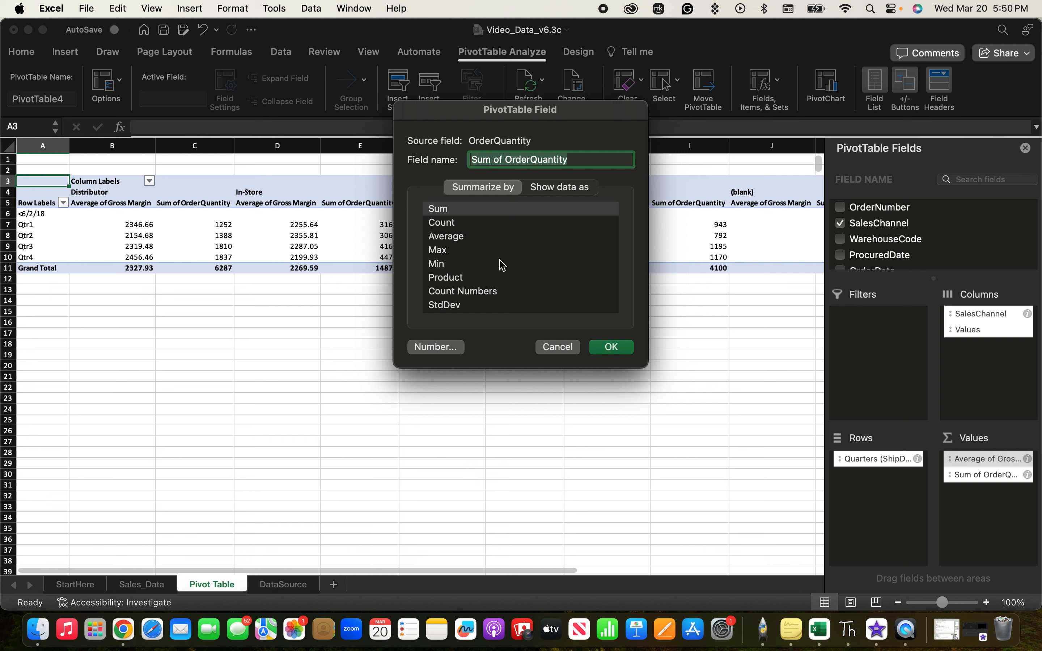
left_click(435, 349)
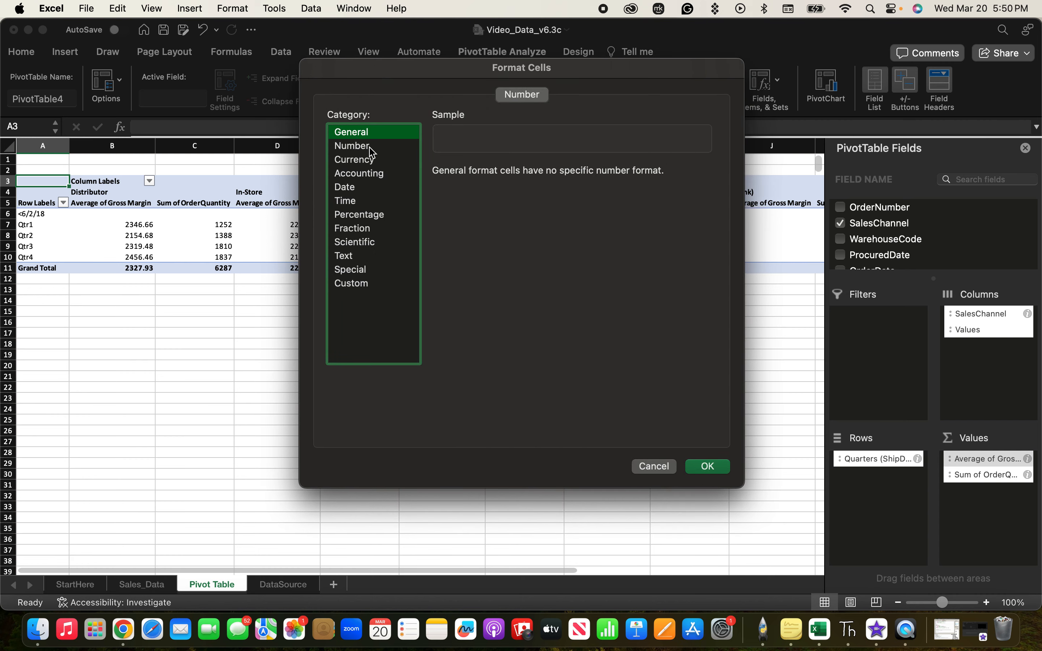
left_click(372, 147)
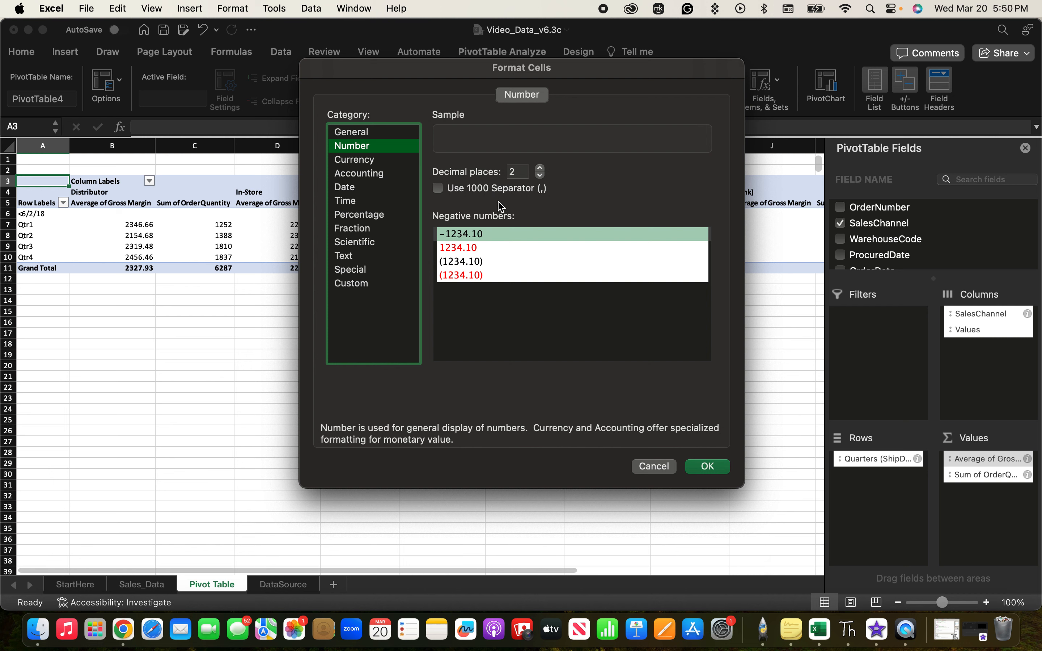
double_click(519, 171)
type("0")
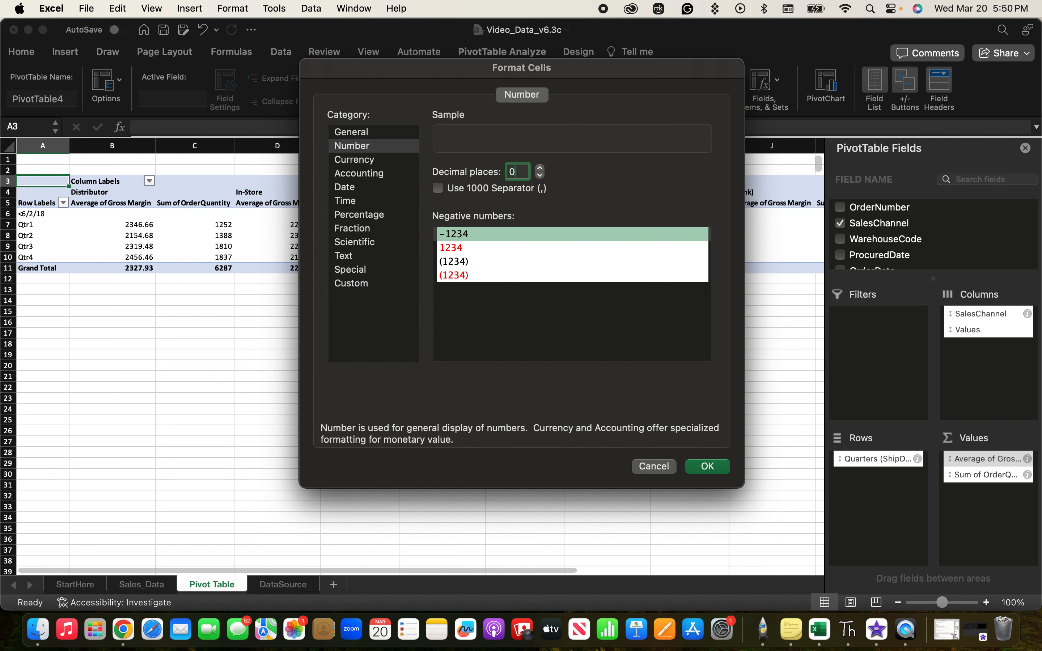
key("Return")
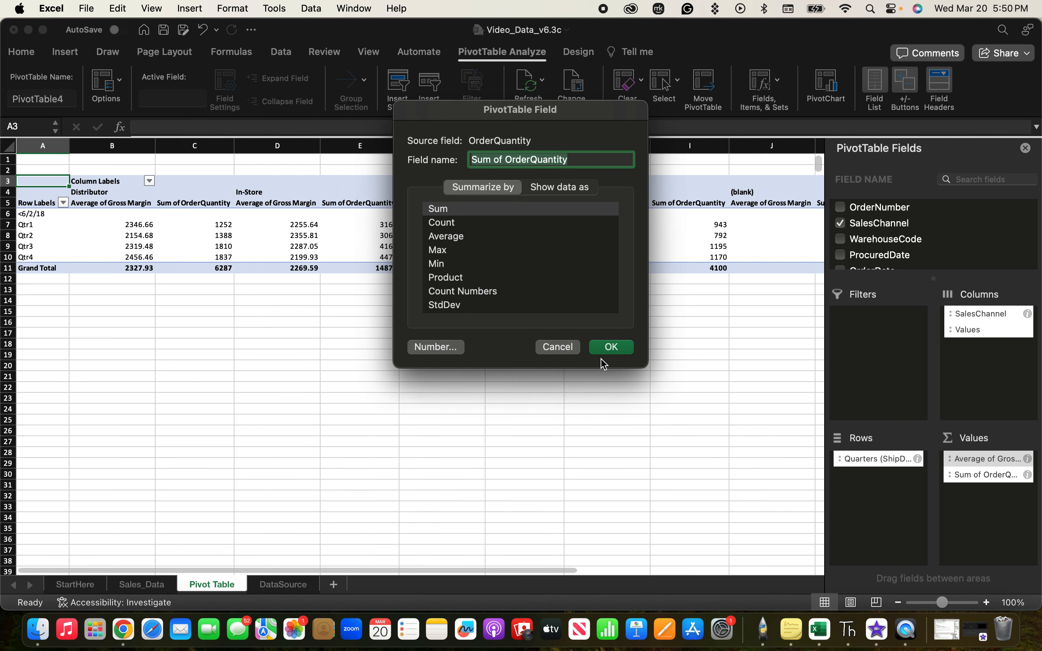
left_click(446, 349)
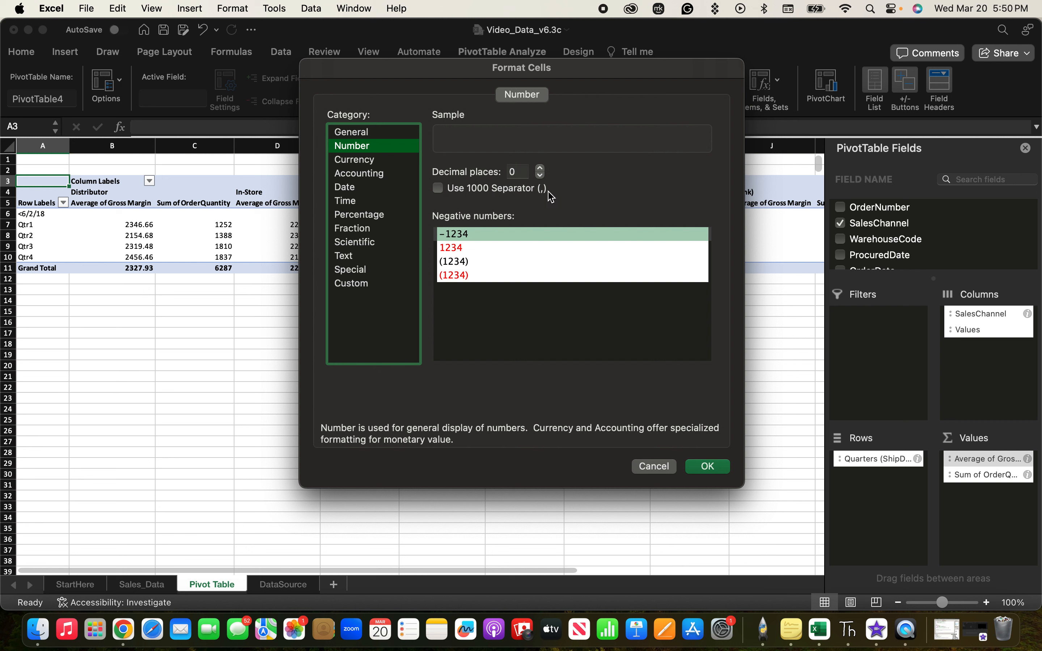
left_click(452, 193)
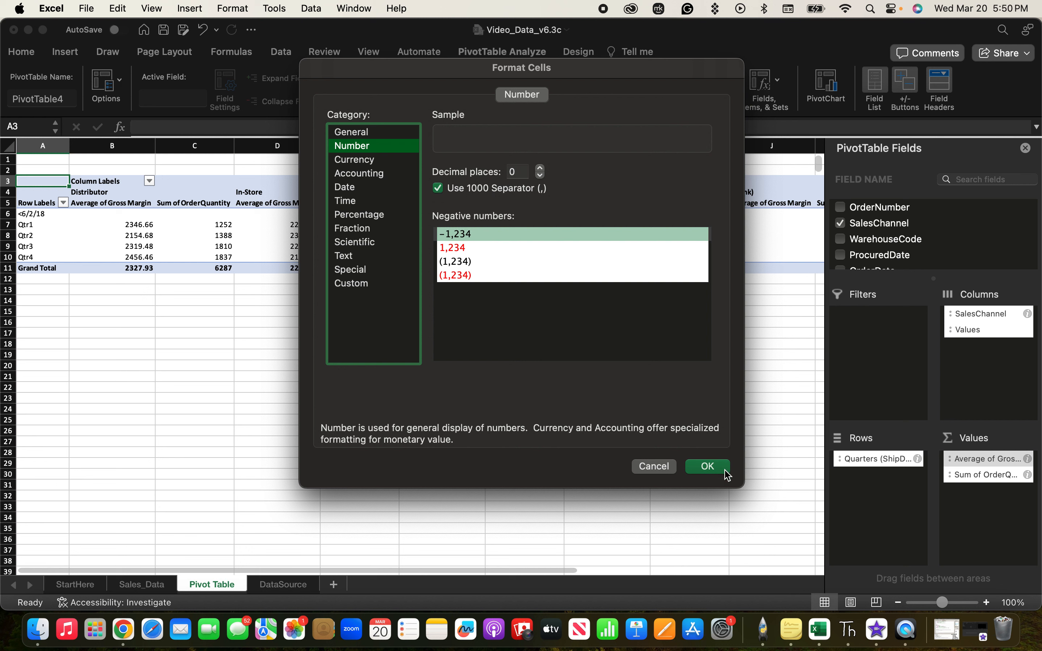
left_click(707, 465)
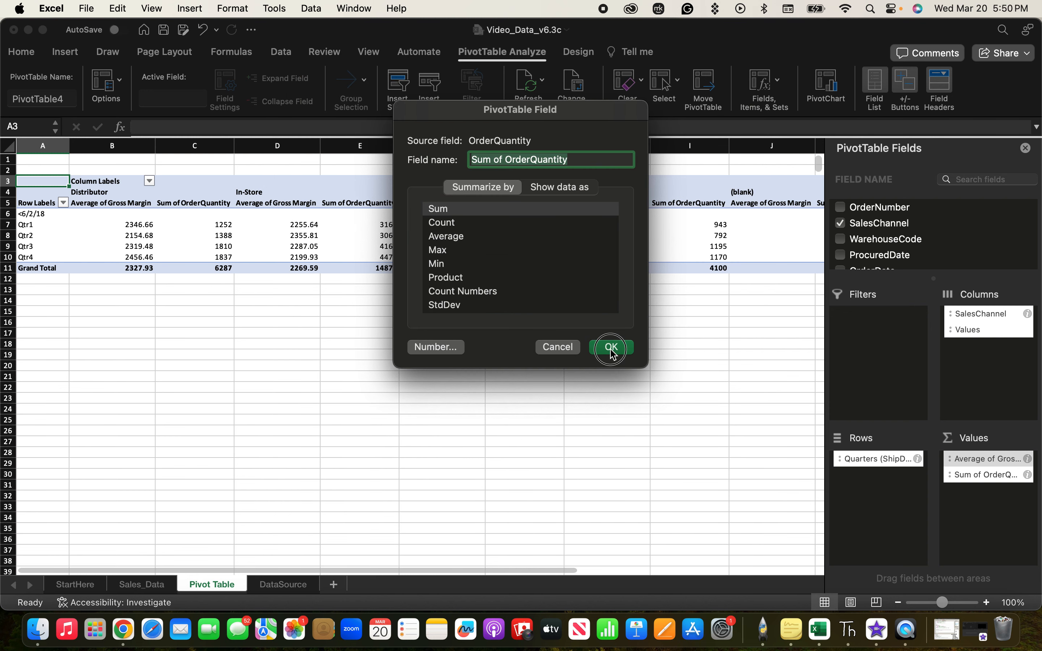
left_click(611, 348)
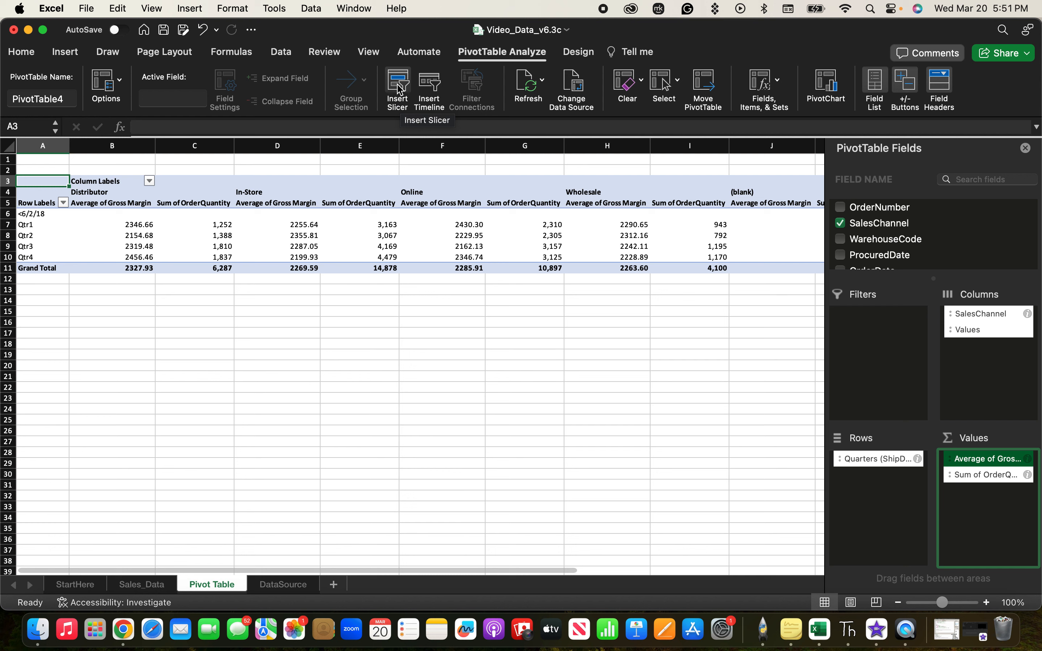
Insert slicers for SalesChannel and Product and place them side by side just below the pivot table.
left_click(398, 88)
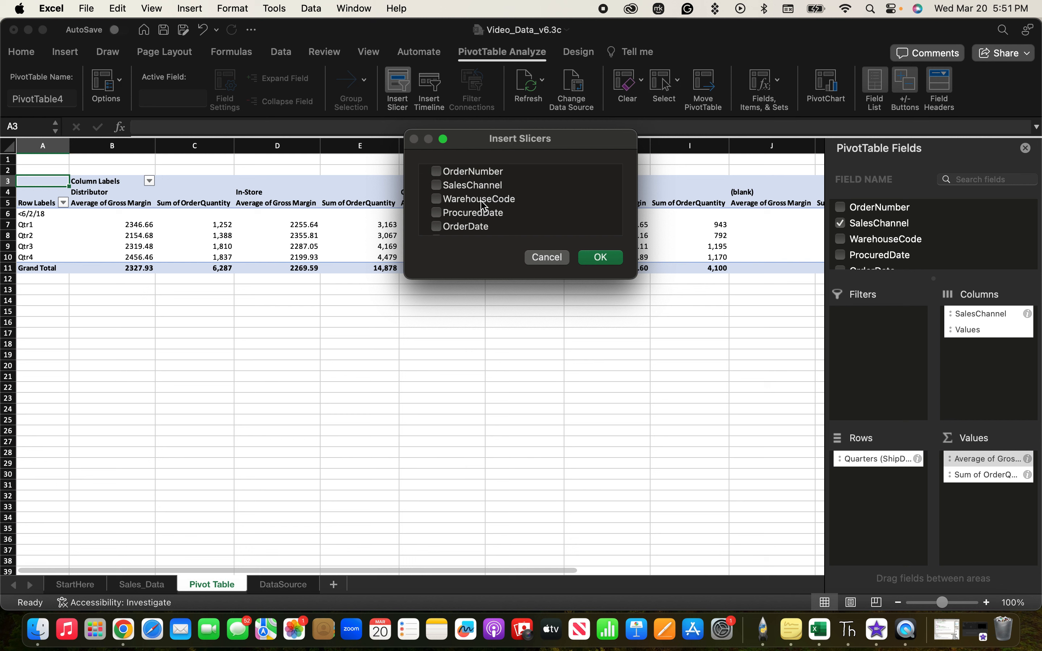
left_click(436, 186)
scroll(483, 224, "down", 1)
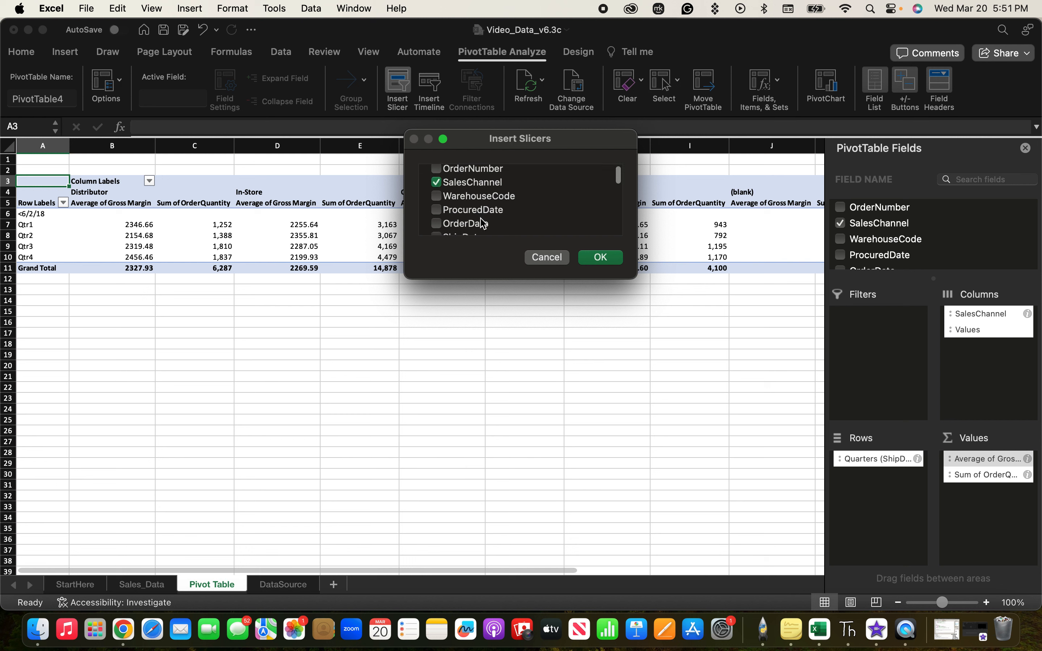
scroll(483, 224, "down", 8)
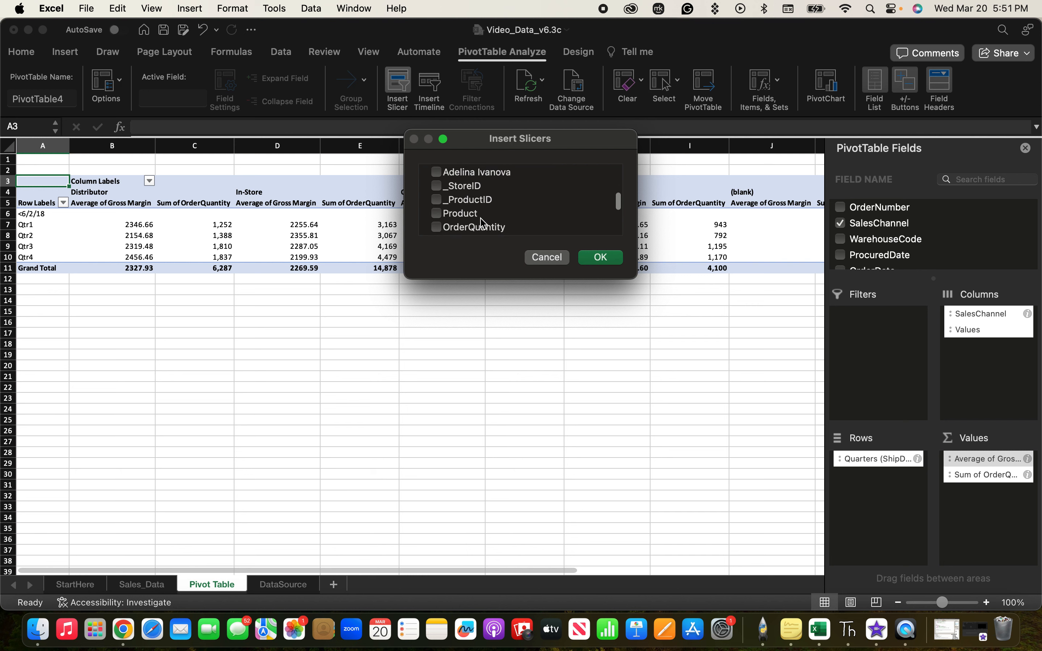
left_click(436, 212)
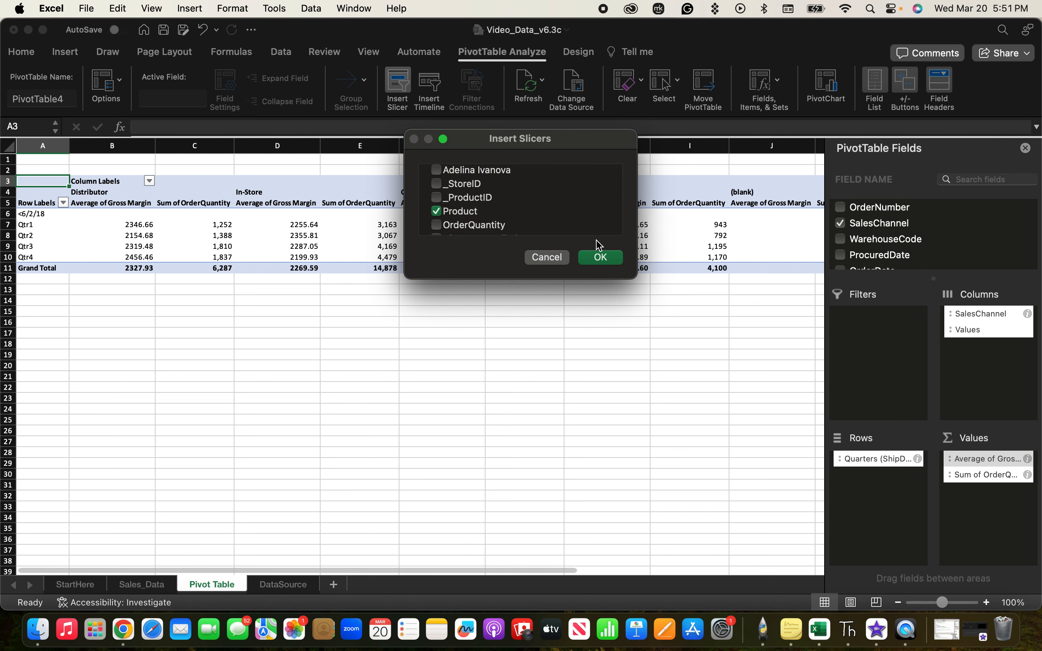
left_click(603, 257)
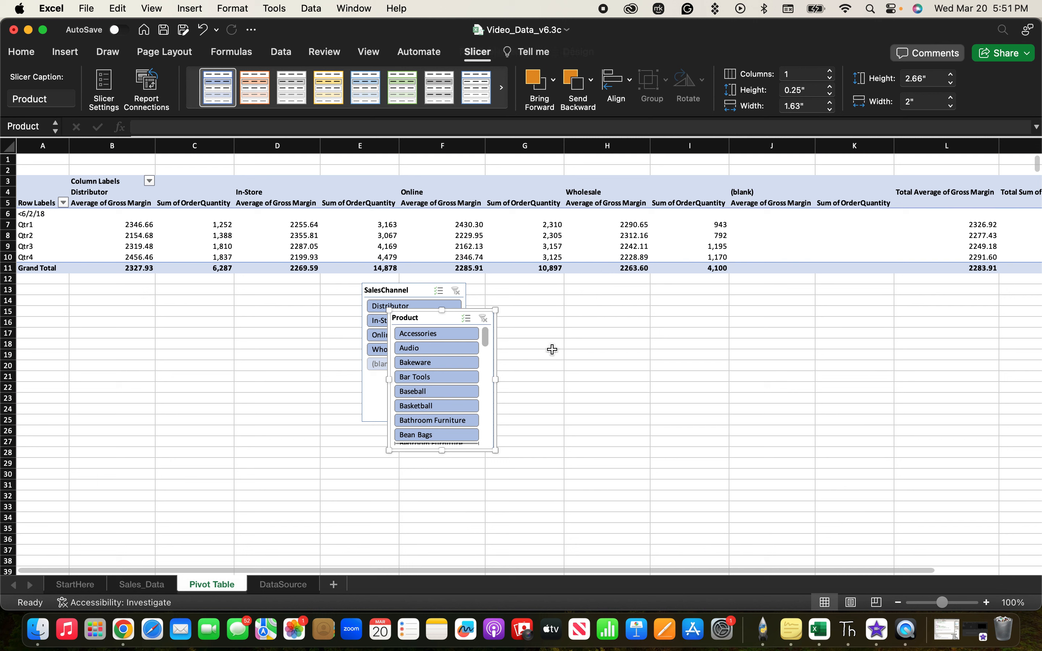
left_click_drag(404, 289, 133, 291)
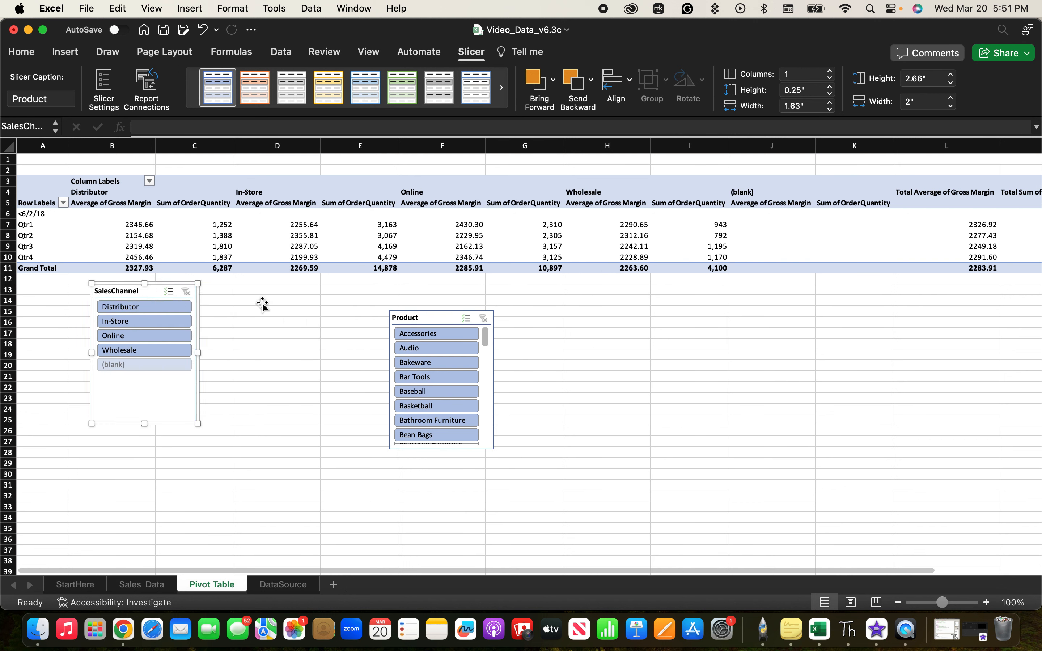
left_click_drag(424, 326, 267, 290)
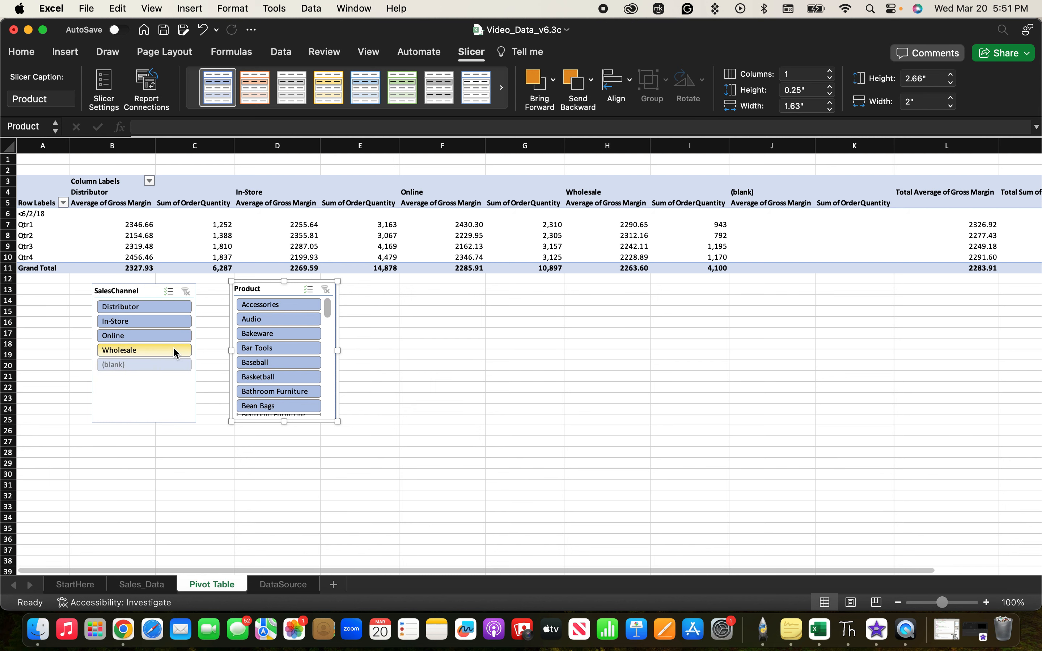
Filter the pivot table with the slicers to the Online sales channel and the Sculptures product.
left_click(133, 336)
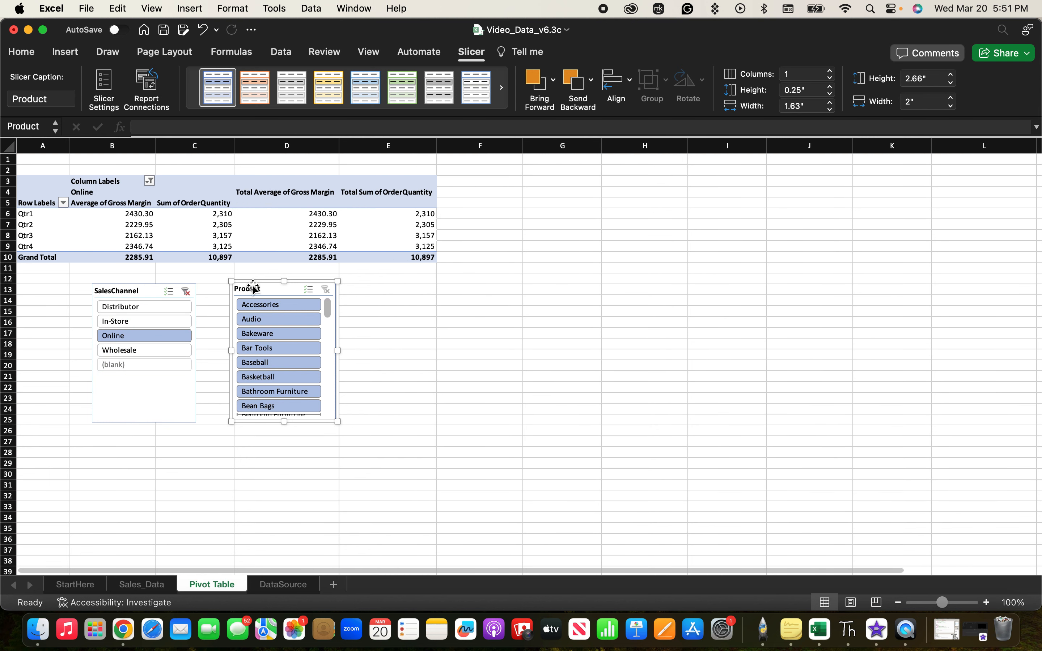
scroll(297, 345, "down", 3)
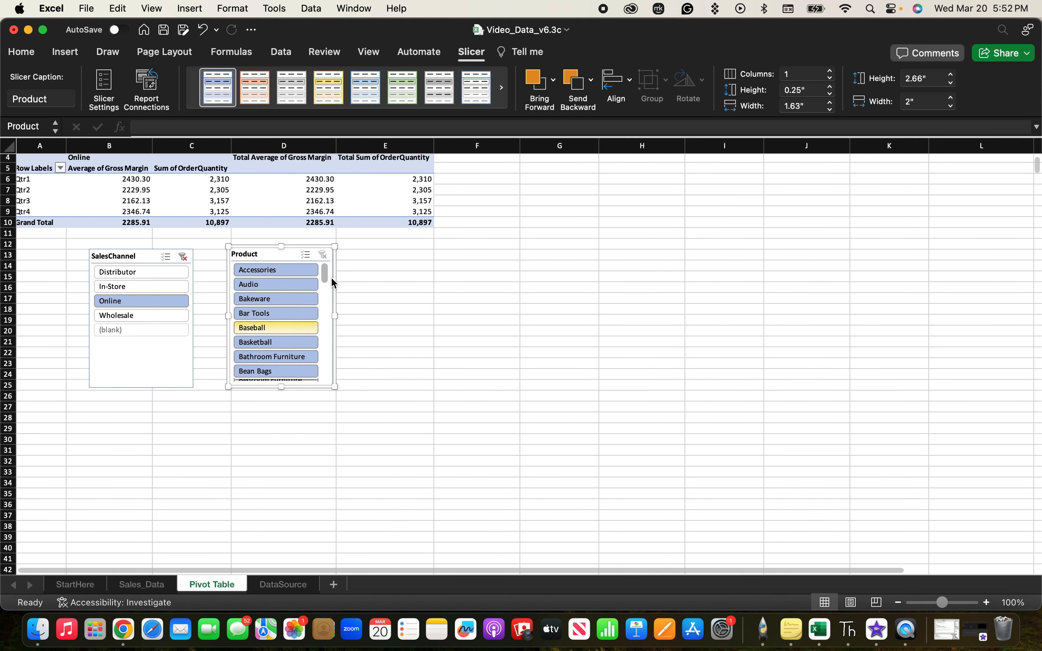
left_click_drag(327, 275, 320, 337)
left_click(275, 344)
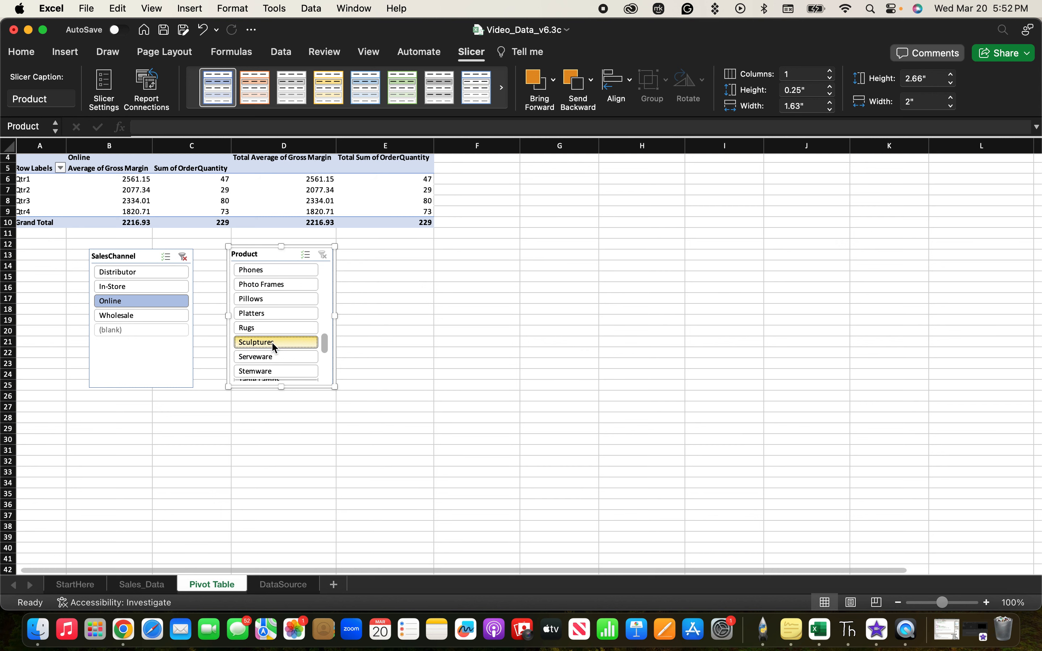
scroll(431, 258, "up", 3)
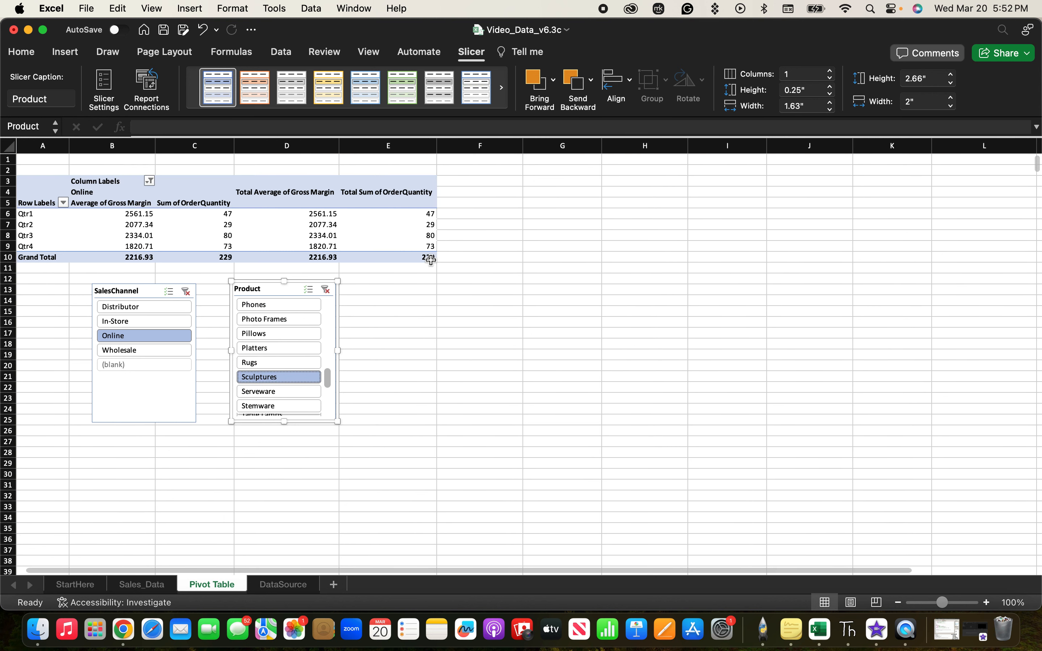
scroll(431, 259, "right", 3)
scroll(361, 314, "left", 3)
Insert a PivotChart from the pivot table and move it to the right of the Product slicer.
left_click(224, 183)
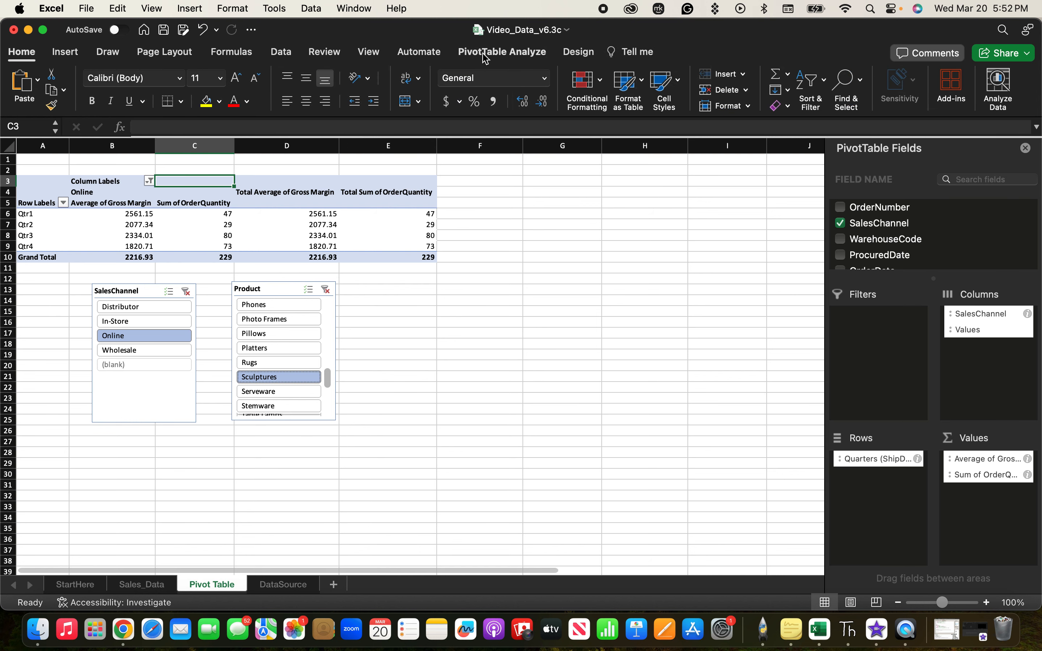
left_click(485, 56)
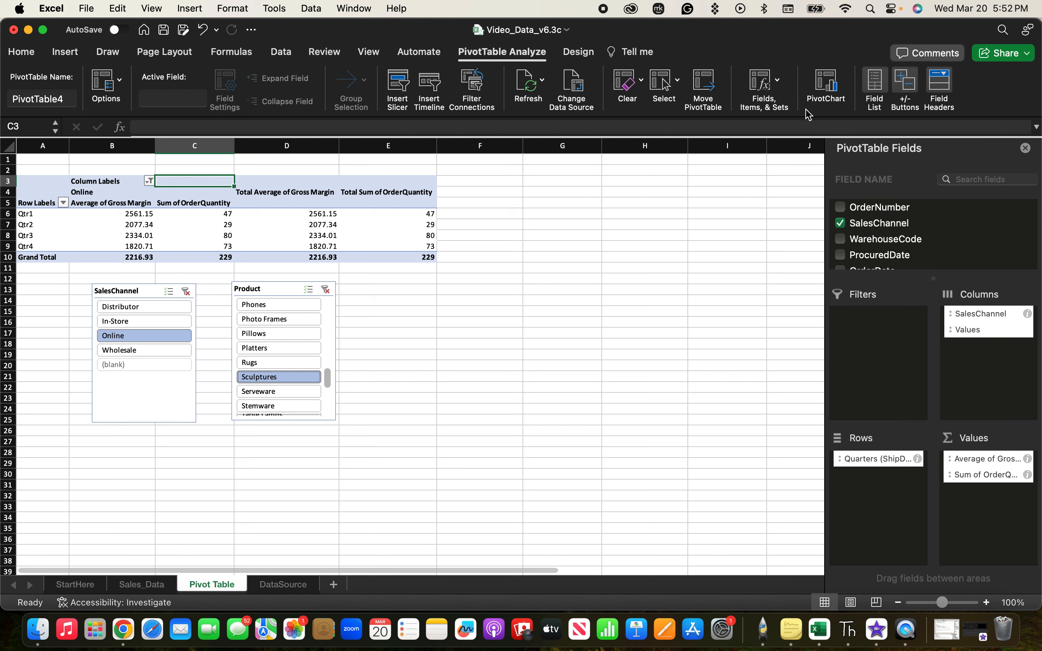
left_click(835, 101)
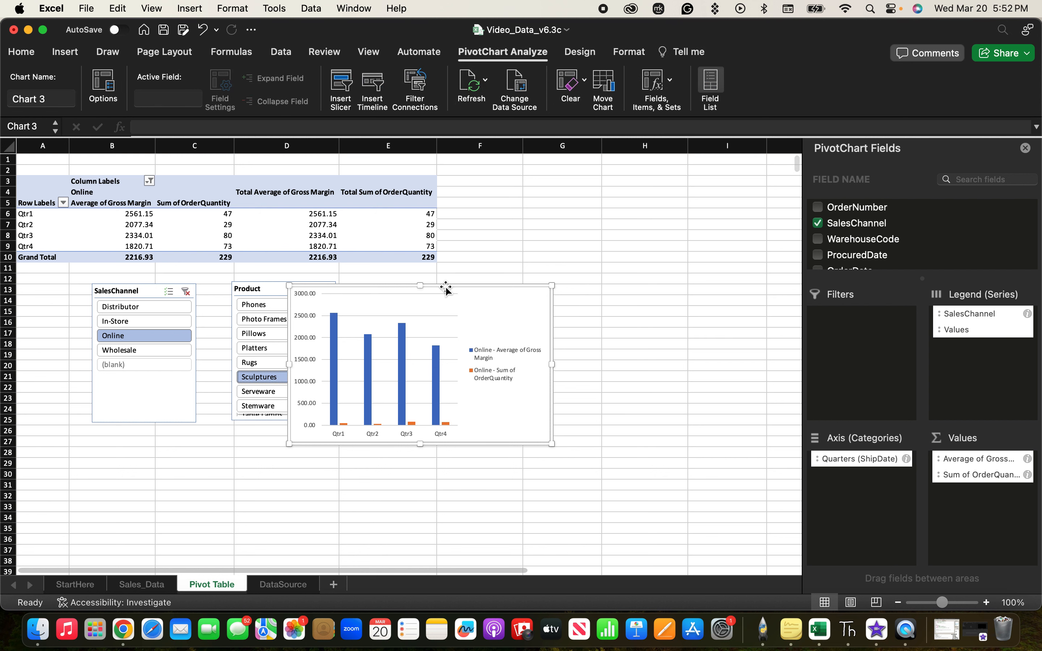
left_click_drag(447, 287, 579, 271)
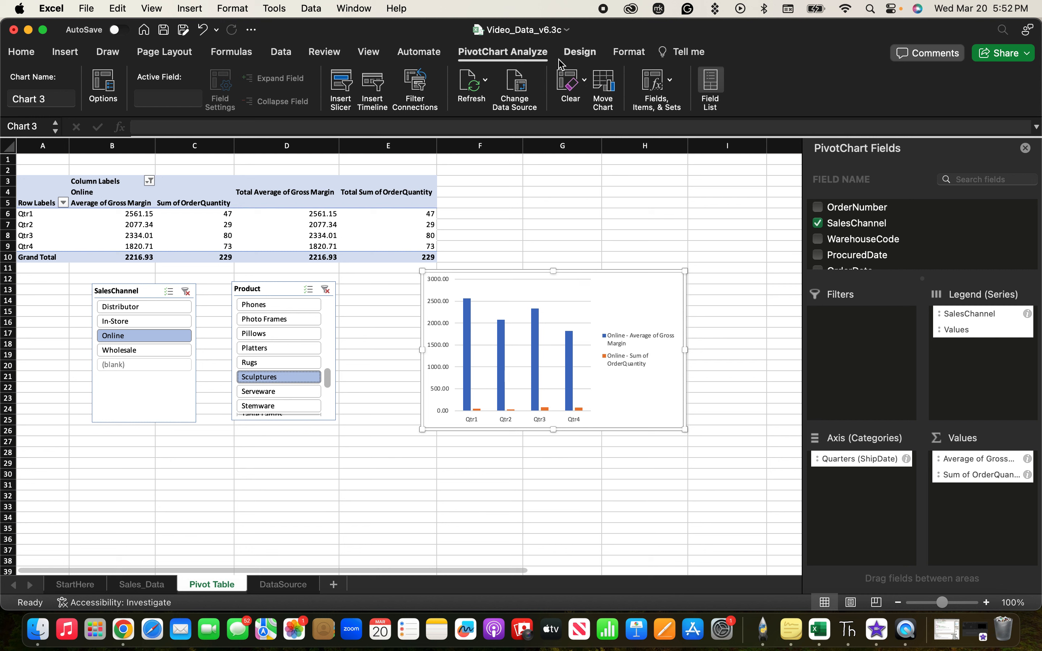
Change the PivotChart to the Clustered Column - Line on Secondary Axis combo type.
left_click(523, 58)
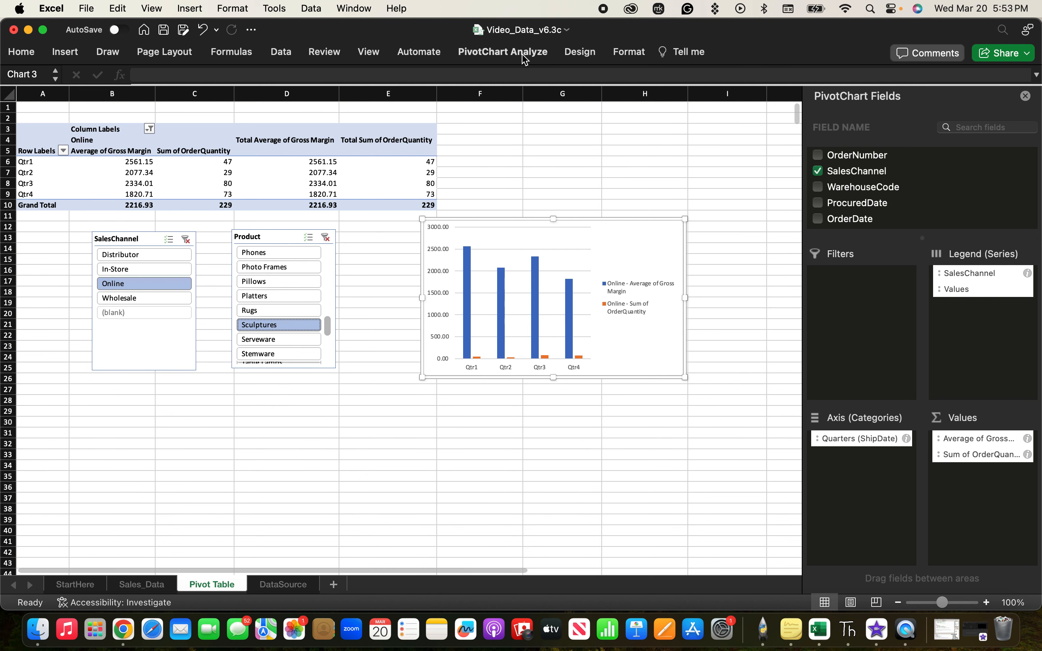
left_click(525, 58)
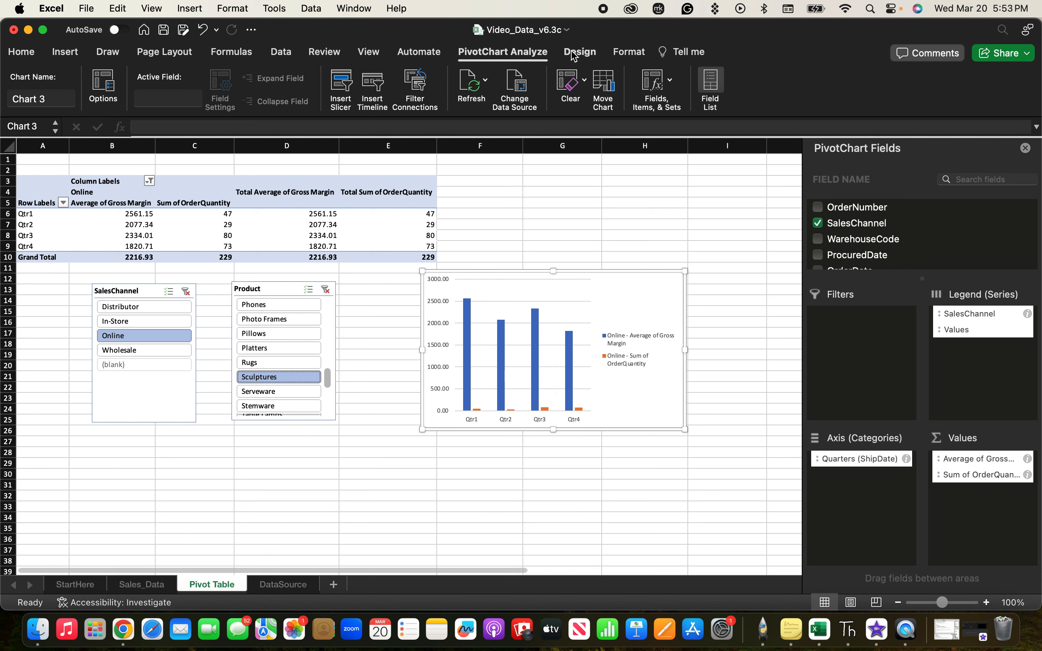
left_click(583, 54)
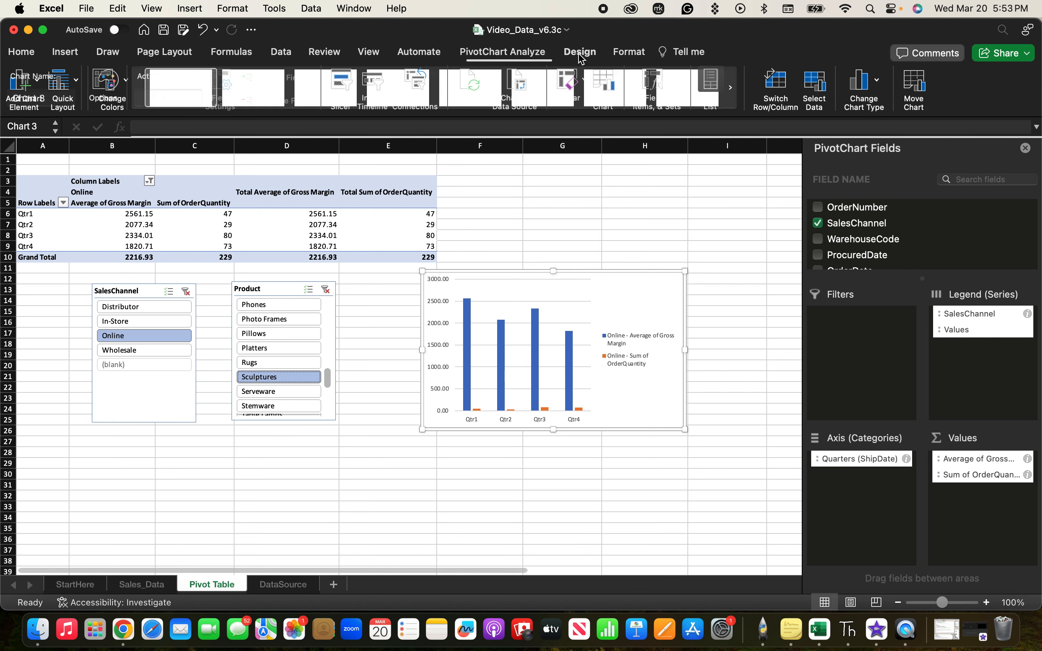
left_click(881, 83)
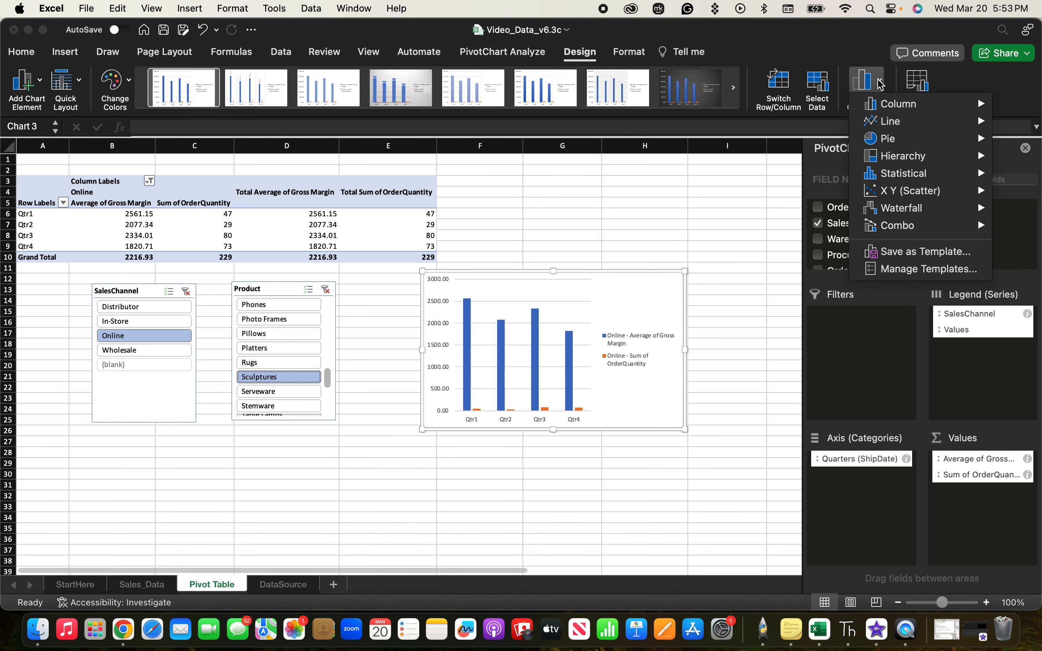
mouse_move(916, 107)
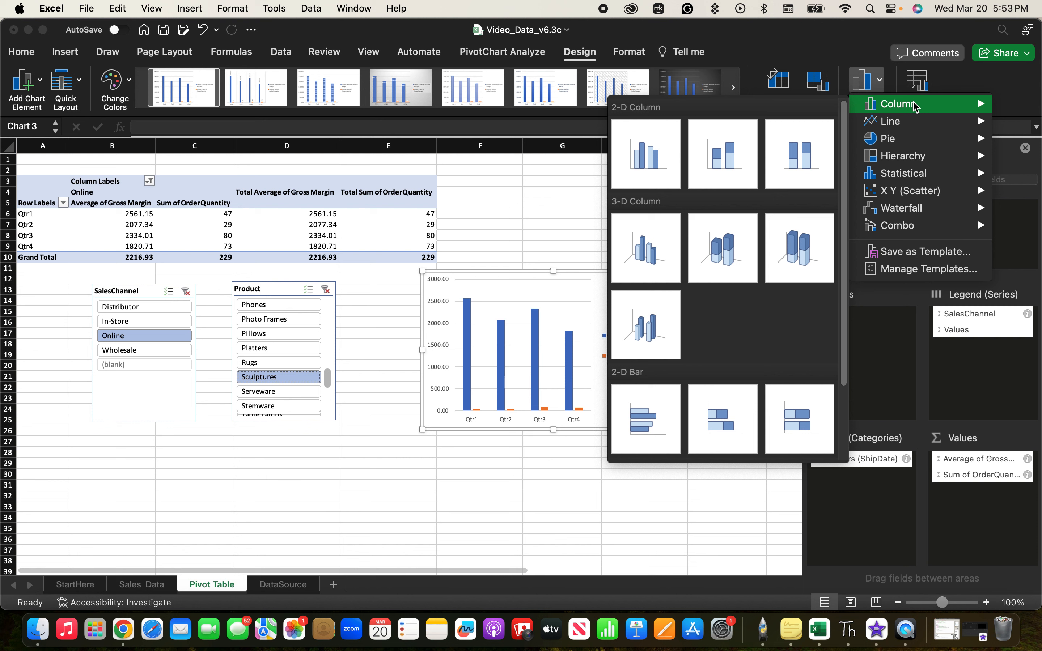
mouse_move(917, 127)
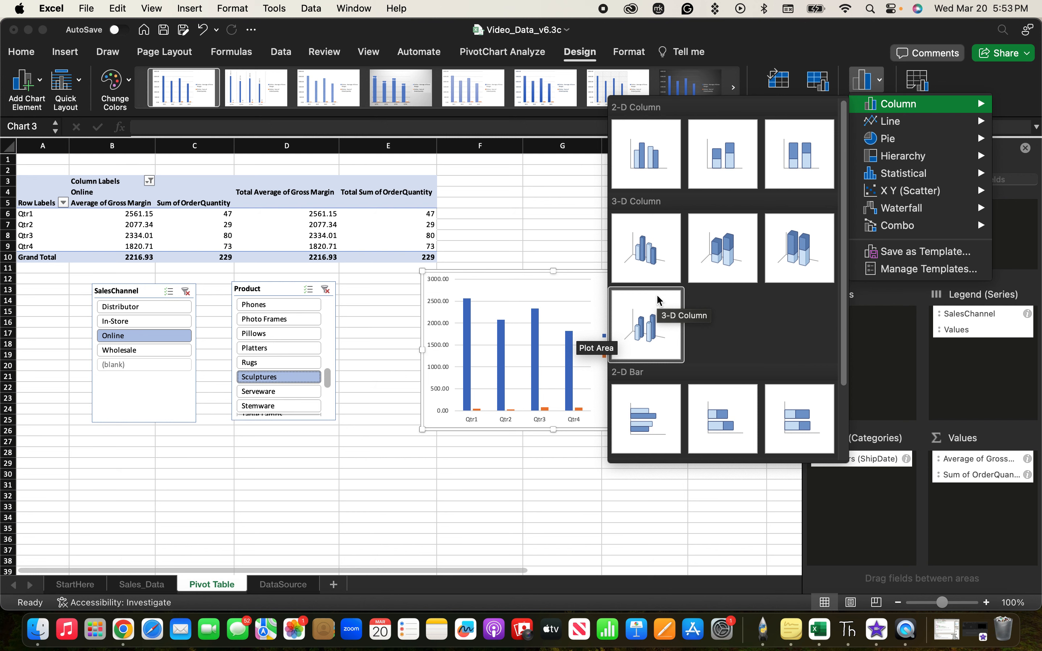
mouse_move(902, 228)
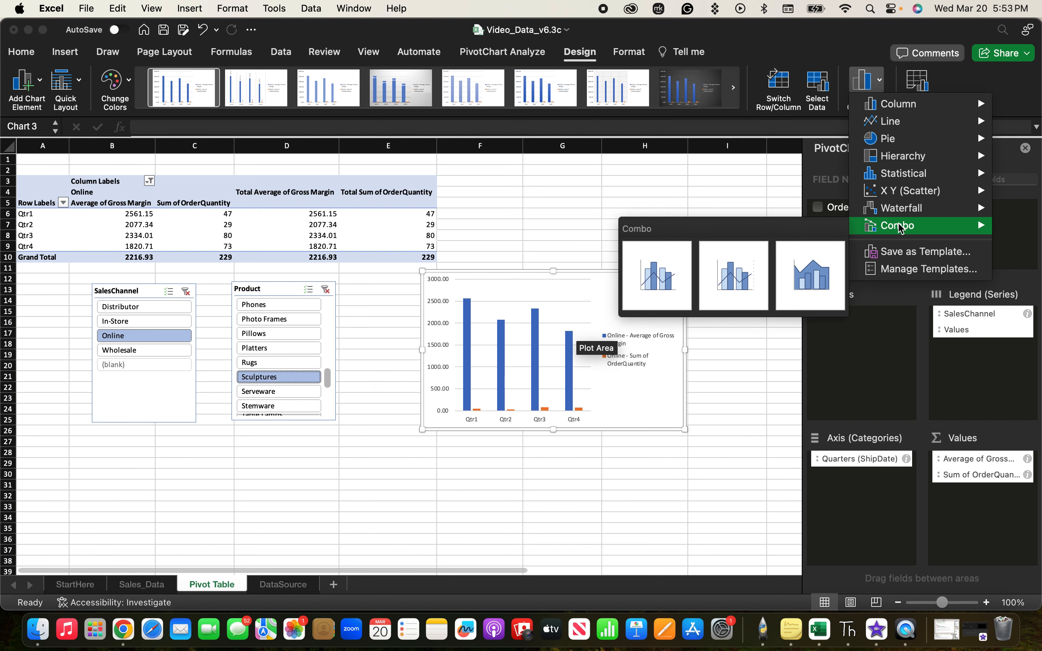
left_click(739, 286)
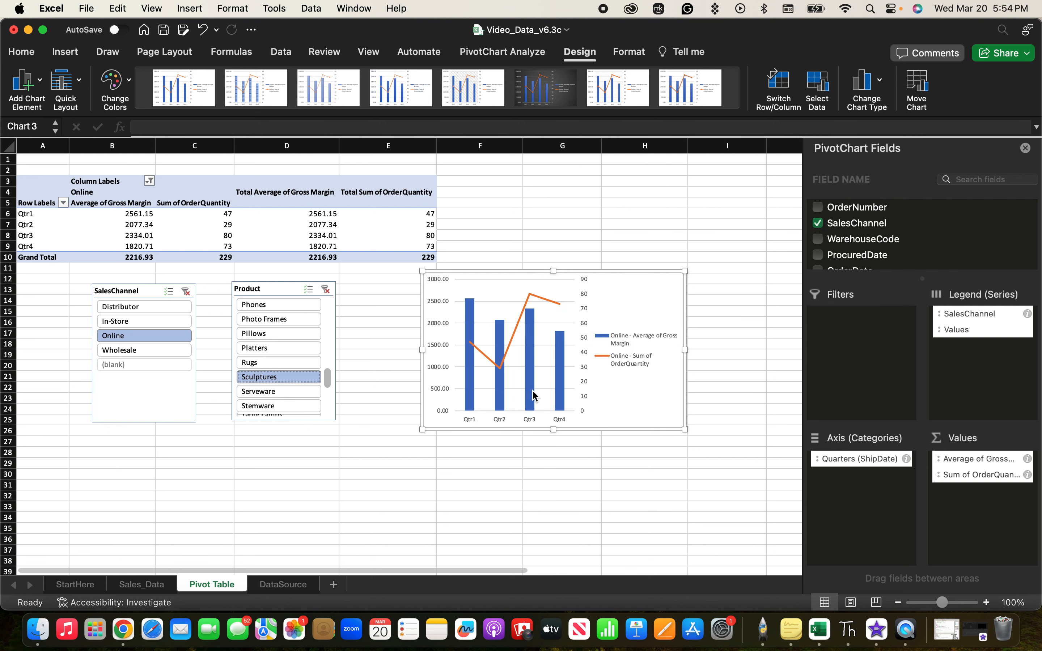
Check the Online series points in the combo chart, switch the SalesChannel slicer to In-Store, and inspect its quarterly OrderQuantity points.
mouse_move(534, 394)
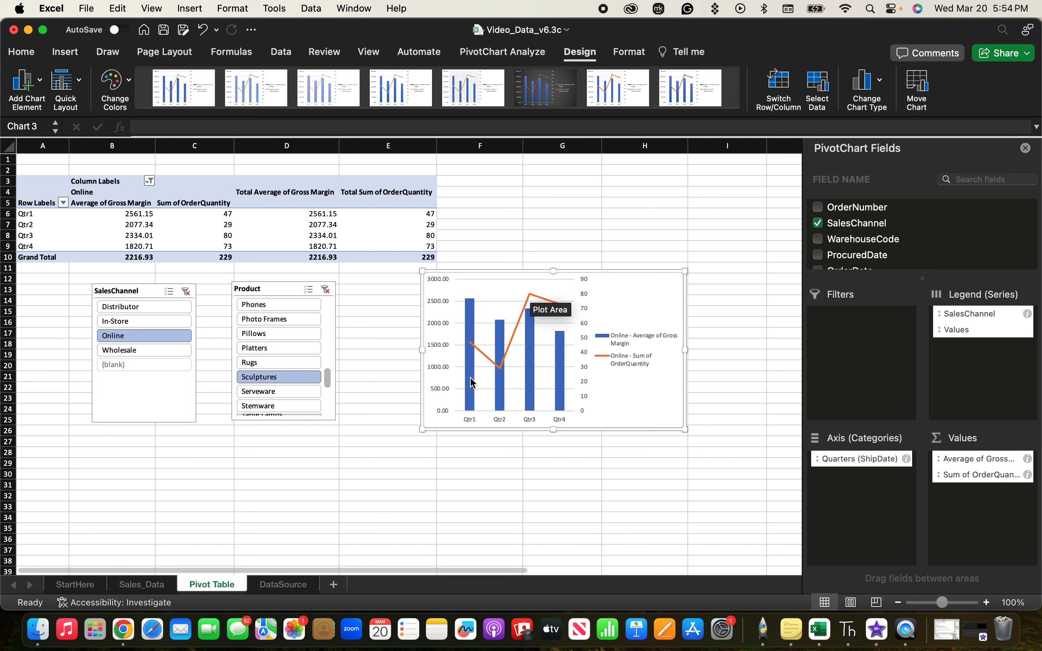
mouse_move(472, 323)
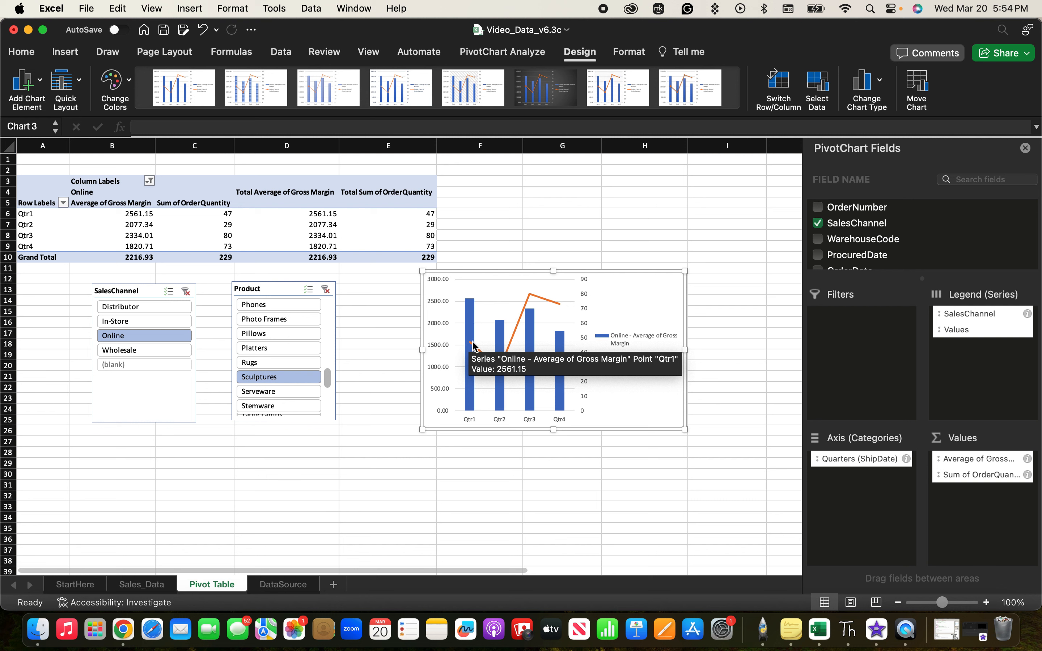
mouse_move(474, 348)
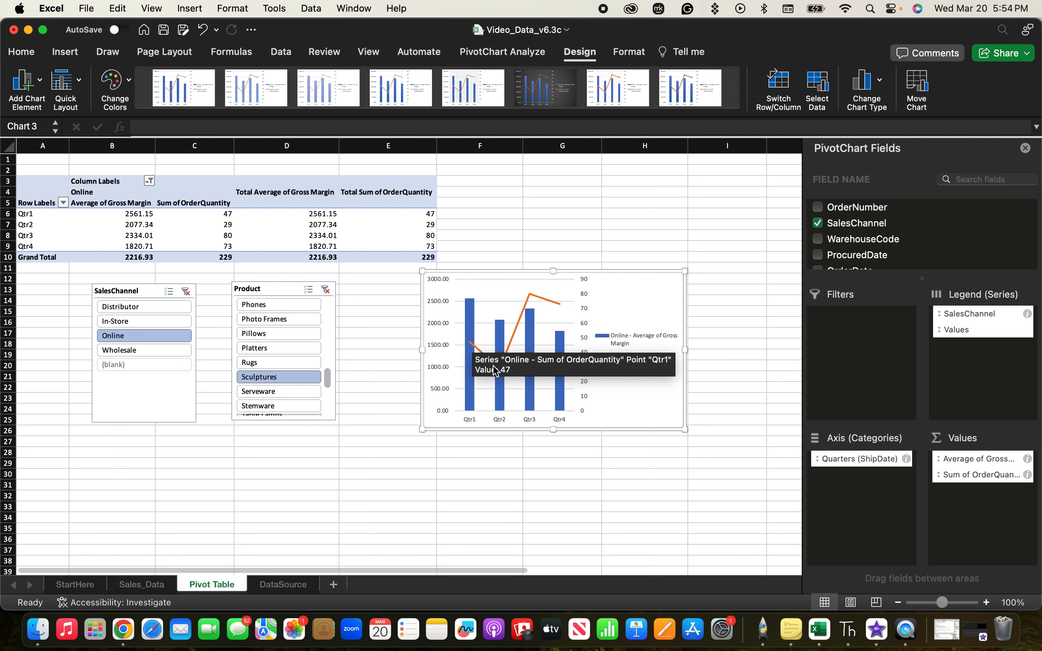
mouse_move(496, 369)
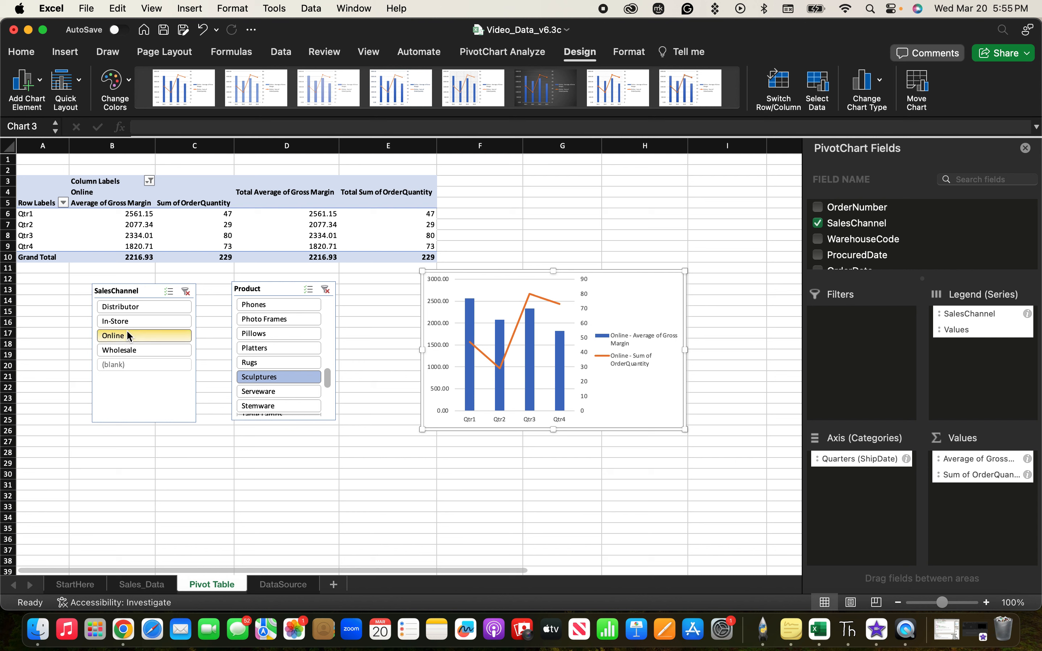
left_click(121, 321)
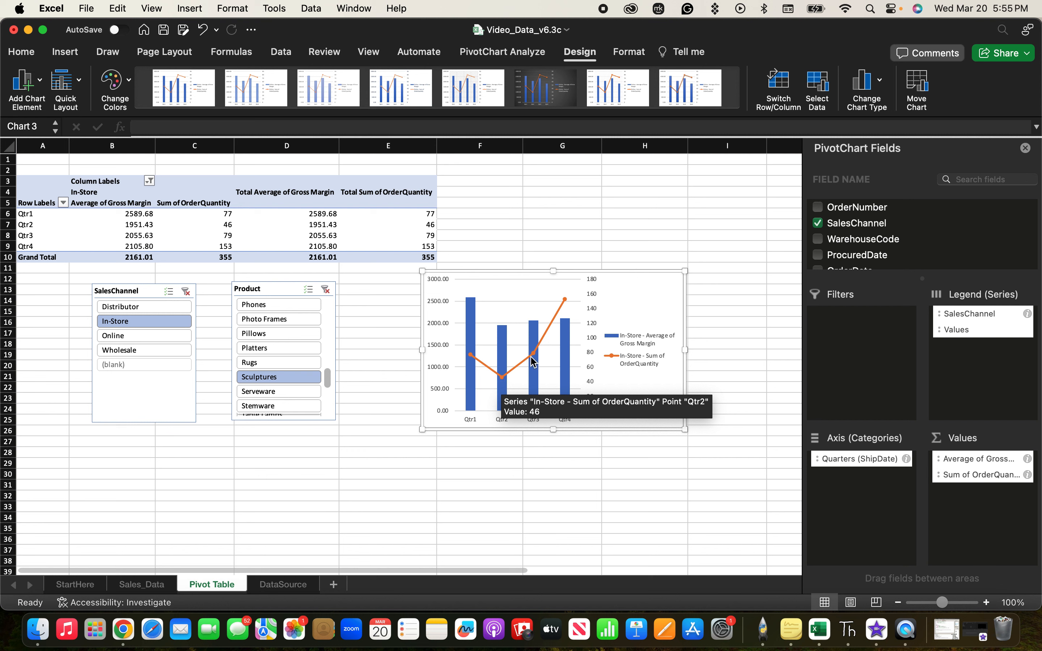
mouse_move(534, 359)
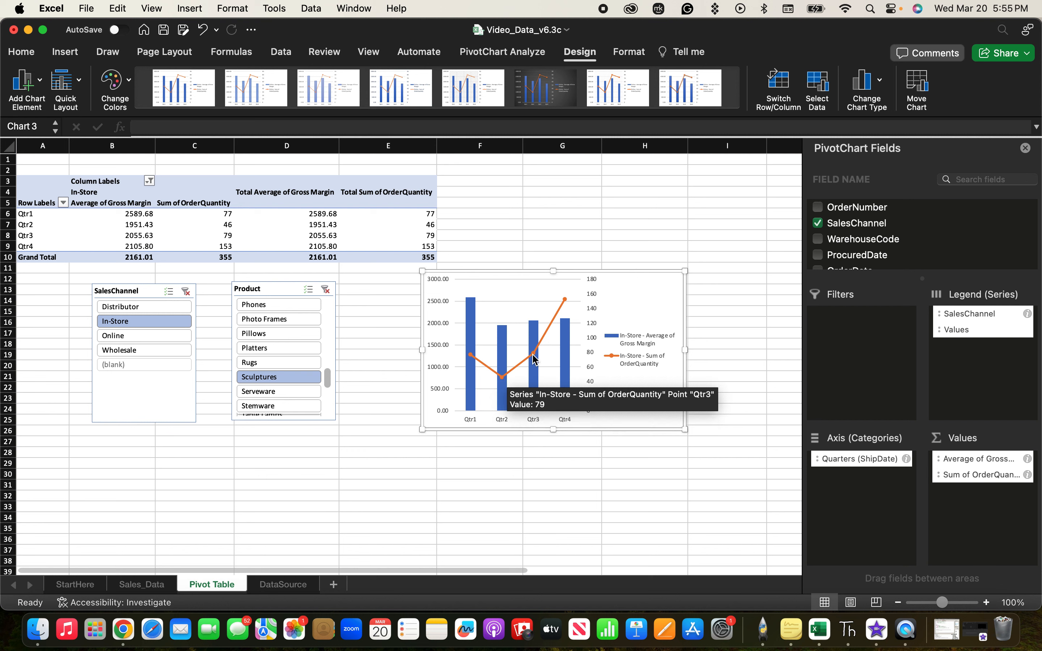
mouse_move(566, 300)
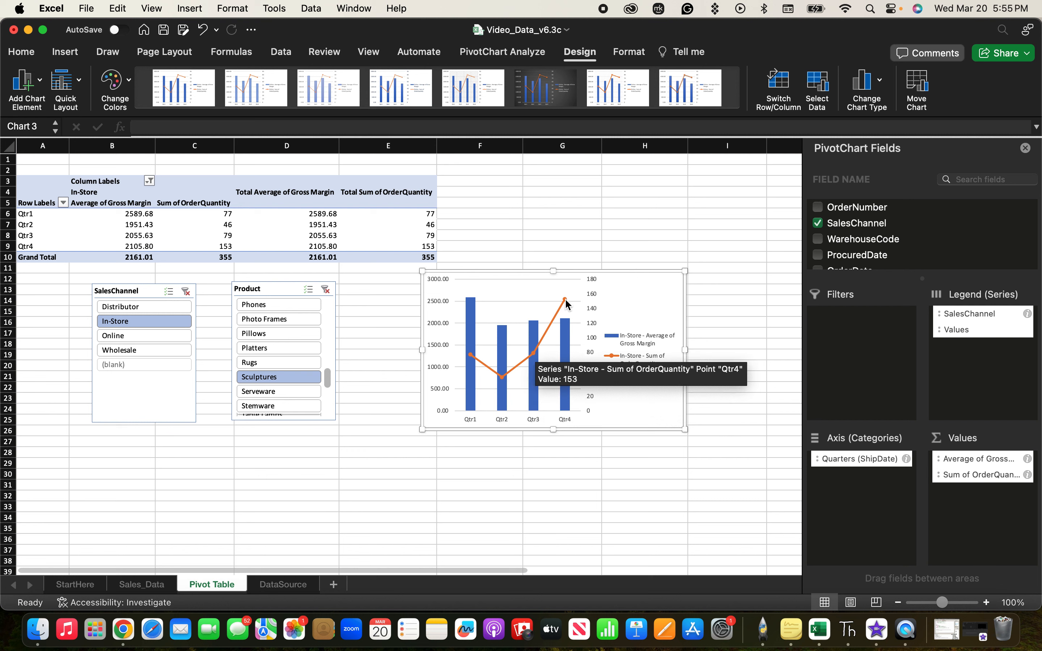